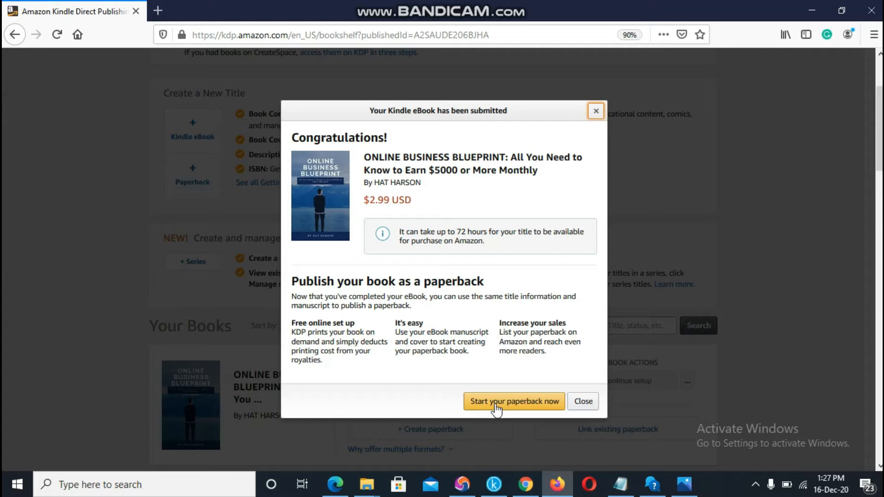
Start a paperback edition of the submitted eBook, review the prefilled paperback details, and save them to continue to the content stage
left_click(496, 410)
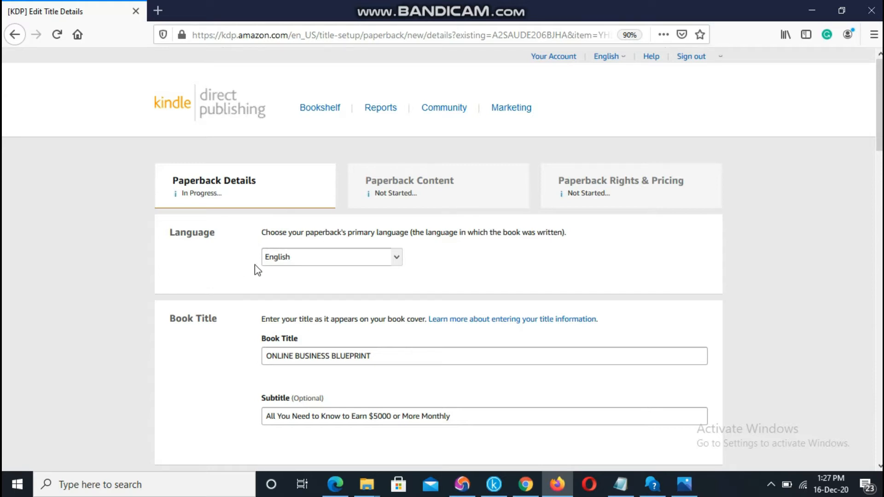
scroll(253, 270, "down", 1)
scroll(251, 258, "down", 5)
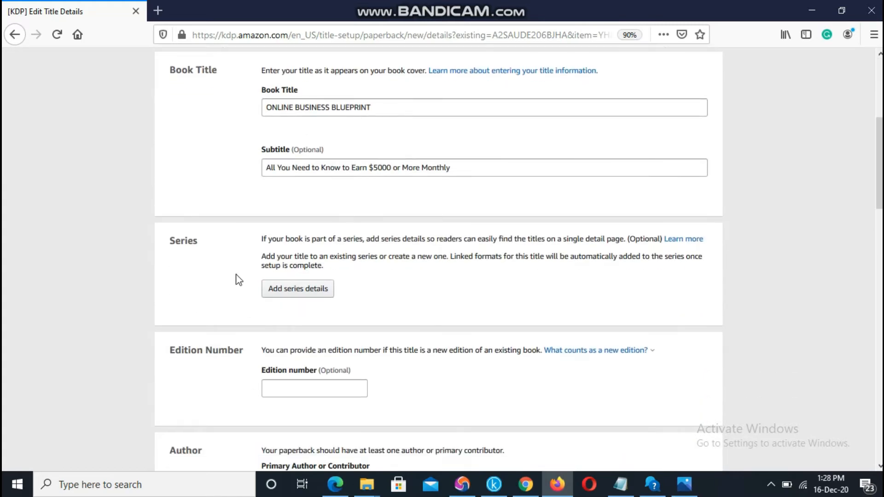
scroll(234, 306, "down", 4)
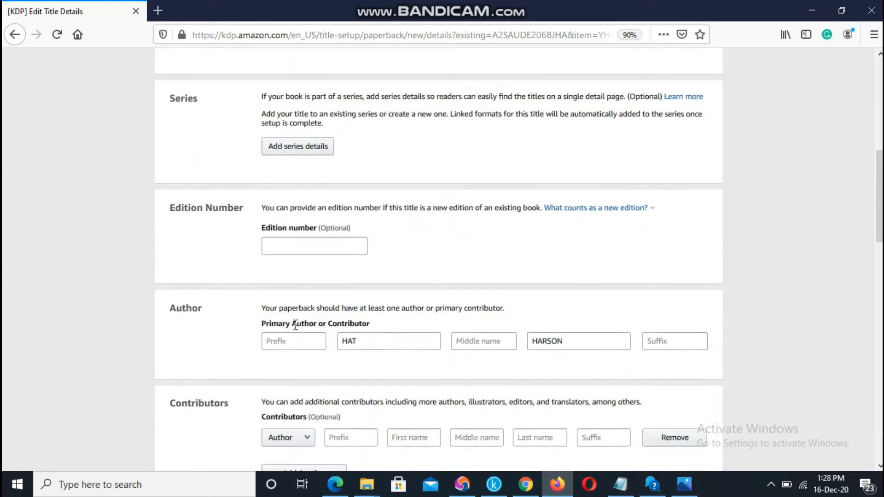
scroll(293, 325, "down", 7)
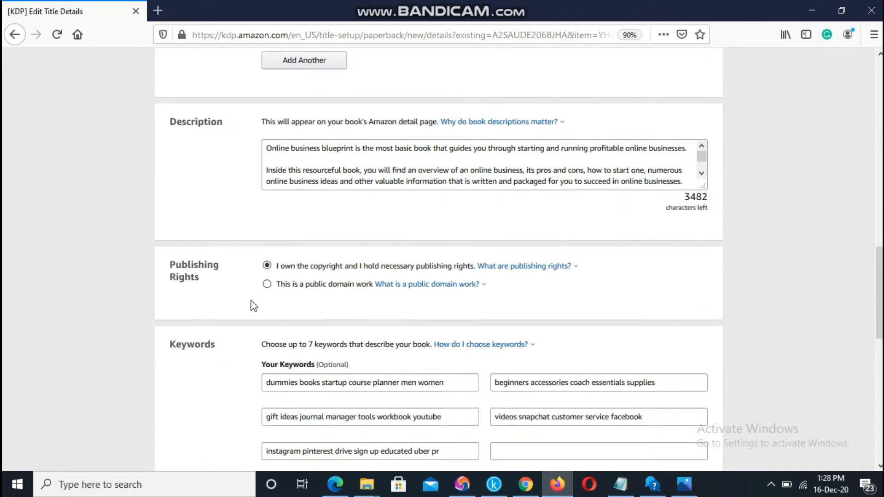
scroll(349, 270, "down", 7)
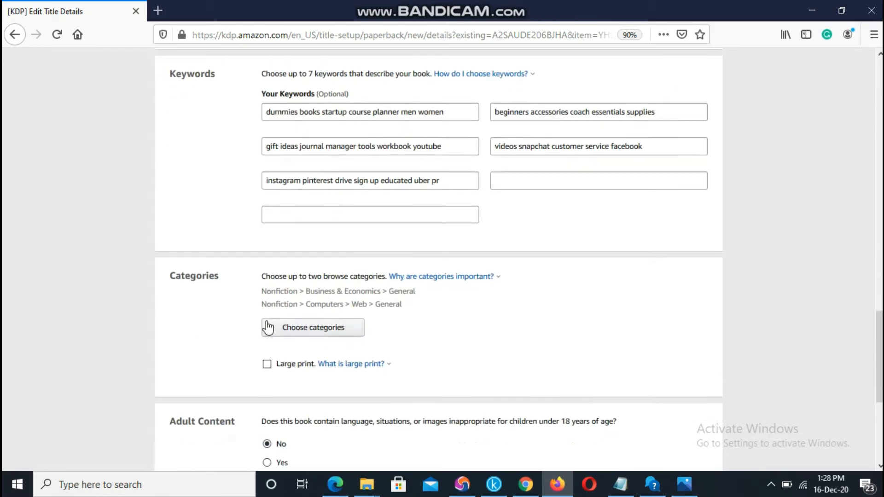
scroll(326, 306, "down", 3)
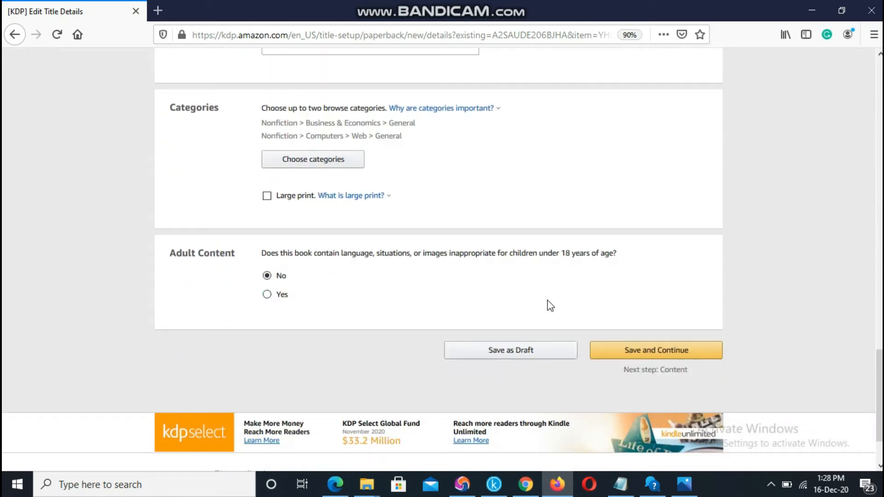
left_click(664, 355)
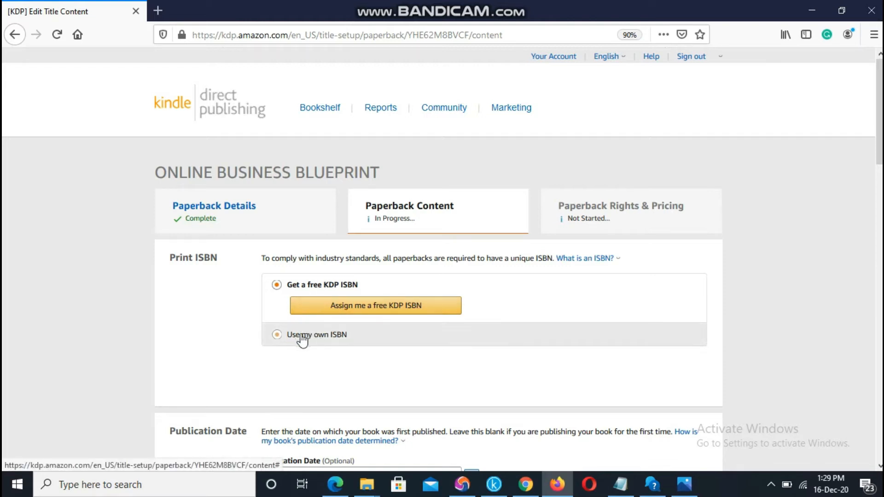
Assign a free KDP ISBN to the paperback and confirm the assignment
left_click(352, 311)
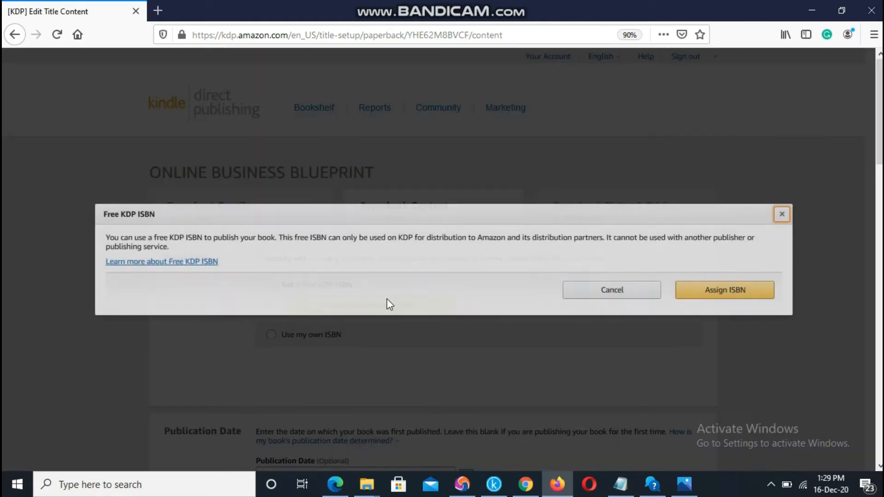
left_click(747, 295)
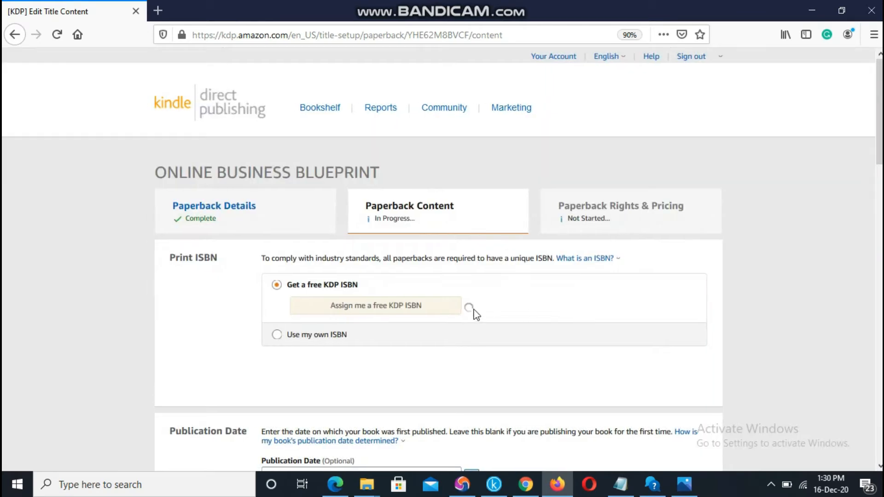
scroll(397, 264, "down", 2)
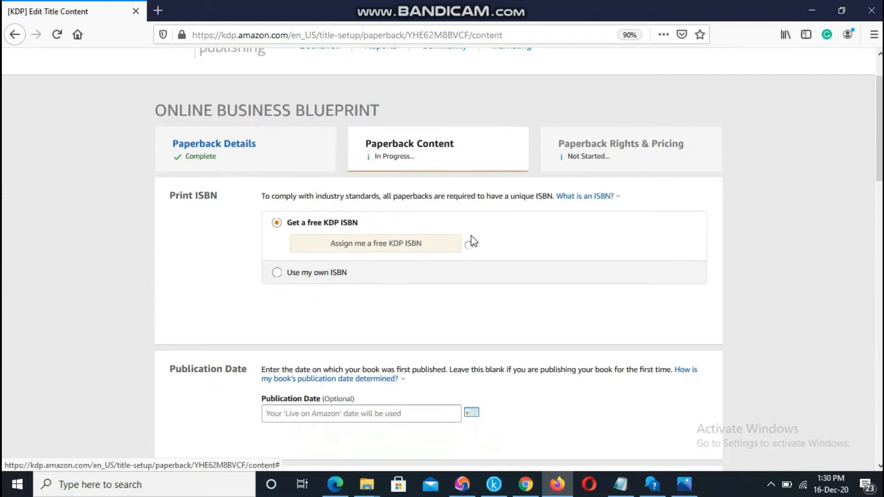
scroll(399, 265, "down", 1)
scroll(397, 269, "down", 1)
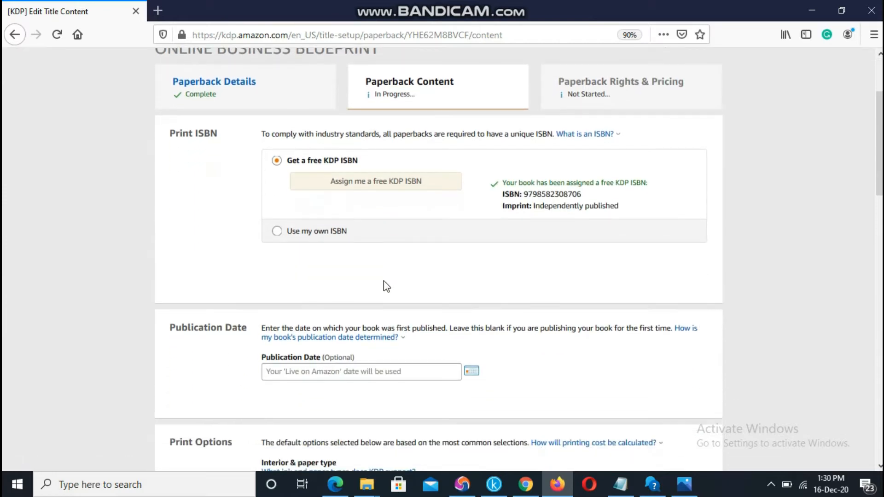
Set the paperback's trim size to 5.5 x 8.5 in in the print options
scroll(321, 340, "down", 3)
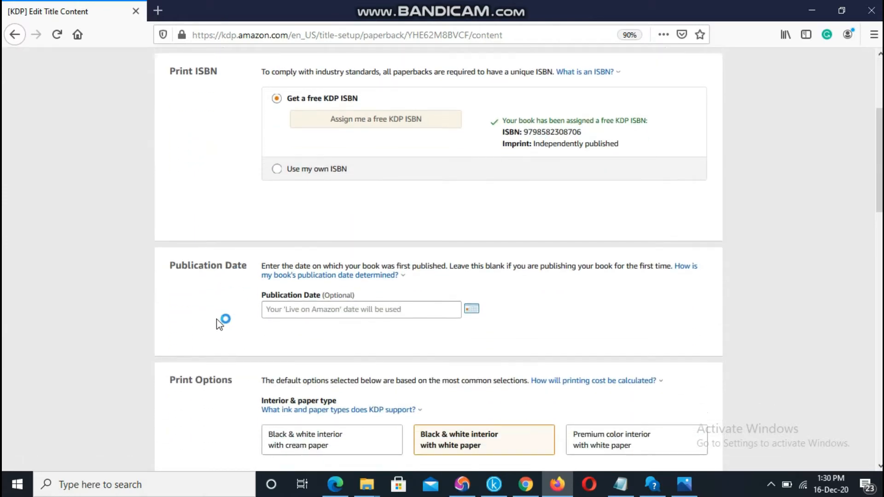
scroll(305, 264, "down", 6)
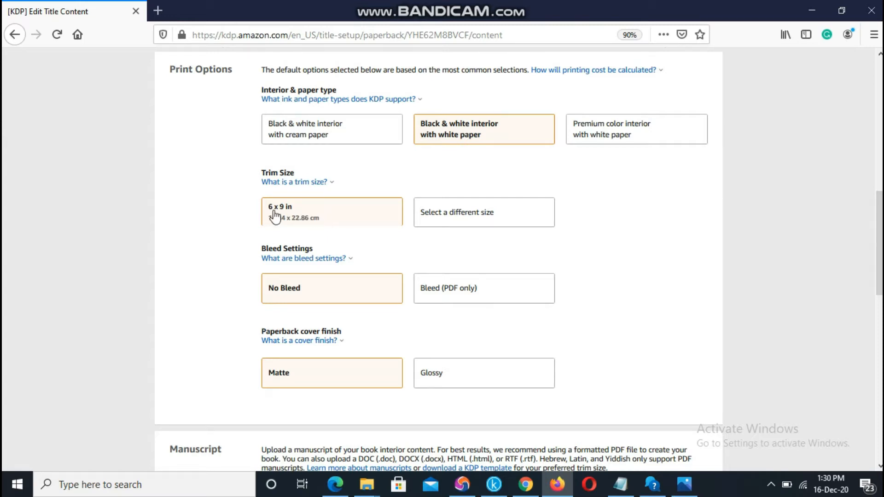
left_click(315, 220)
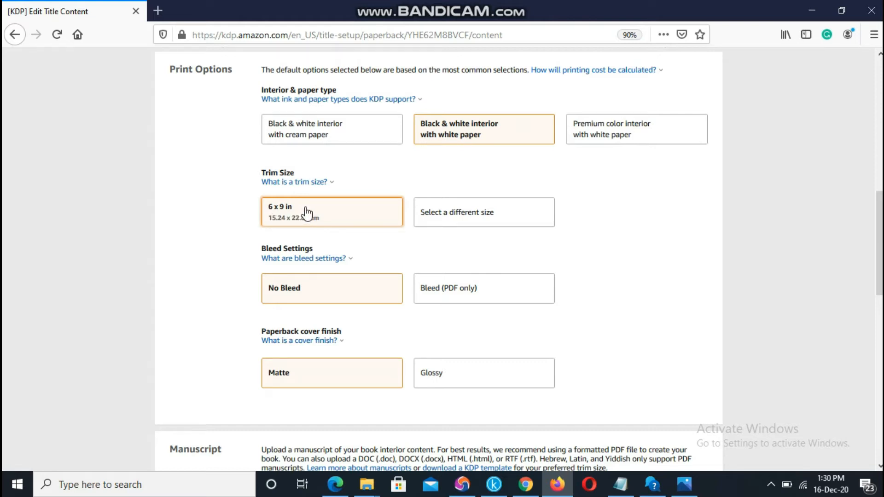
left_click(473, 219)
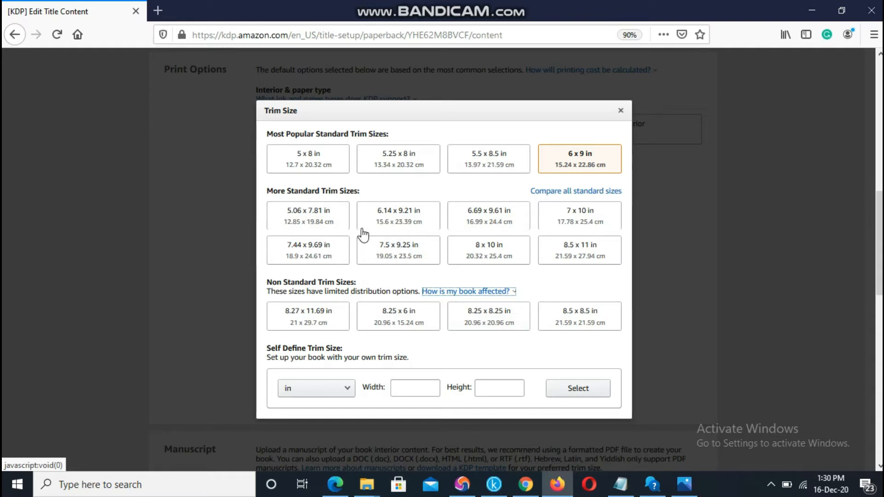
left_click(484, 162)
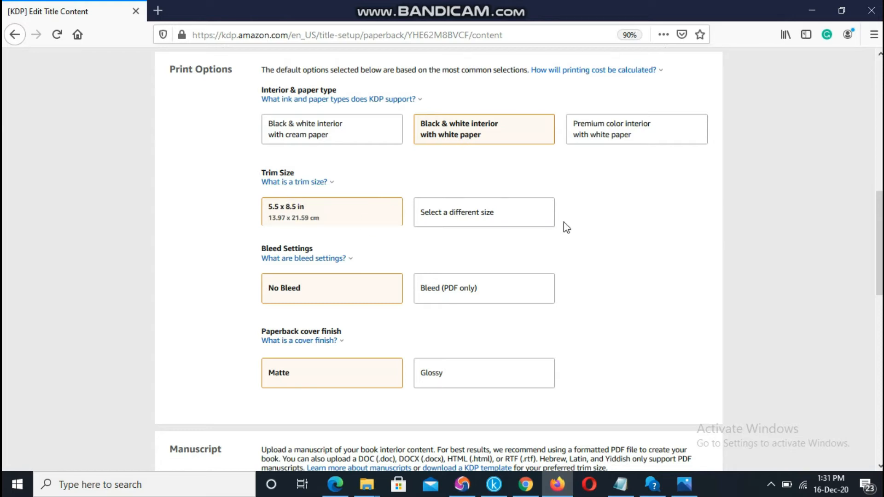
Set the paperback's bleed setting to Bleed (PDF only)
scroll(525, 237, "down", 2)
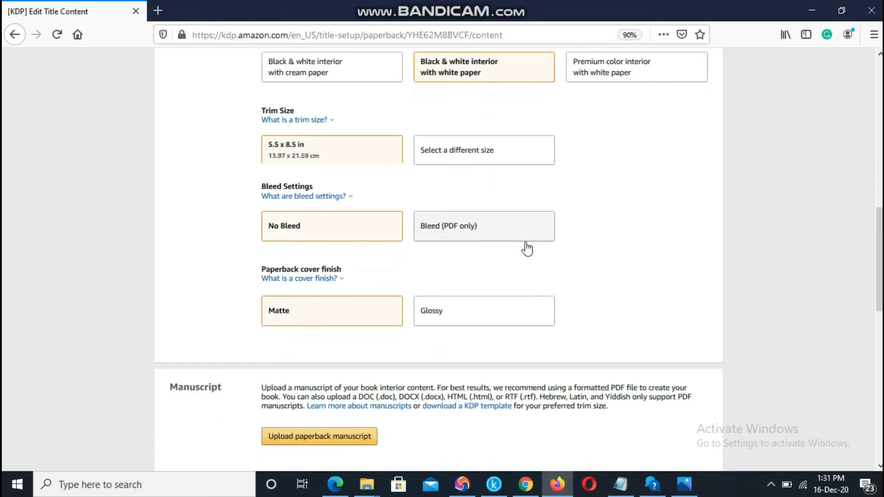
scroll(303, 271, "down", 2)
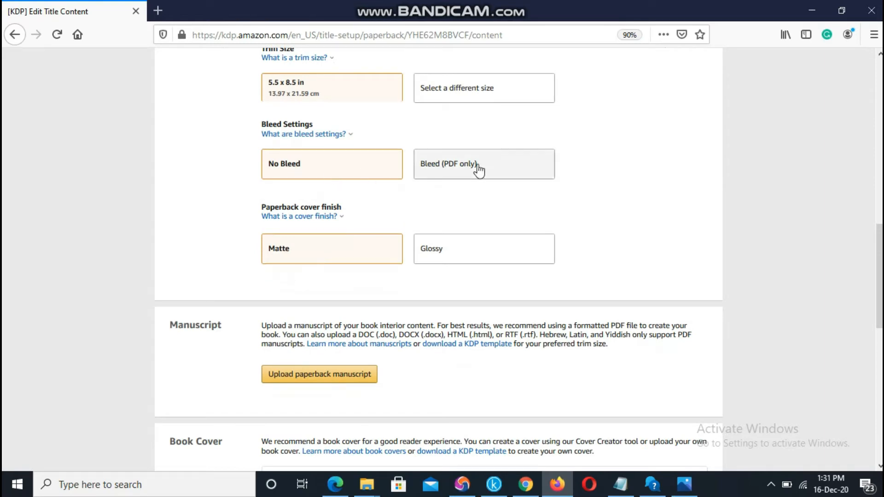
left_click(467, 168)
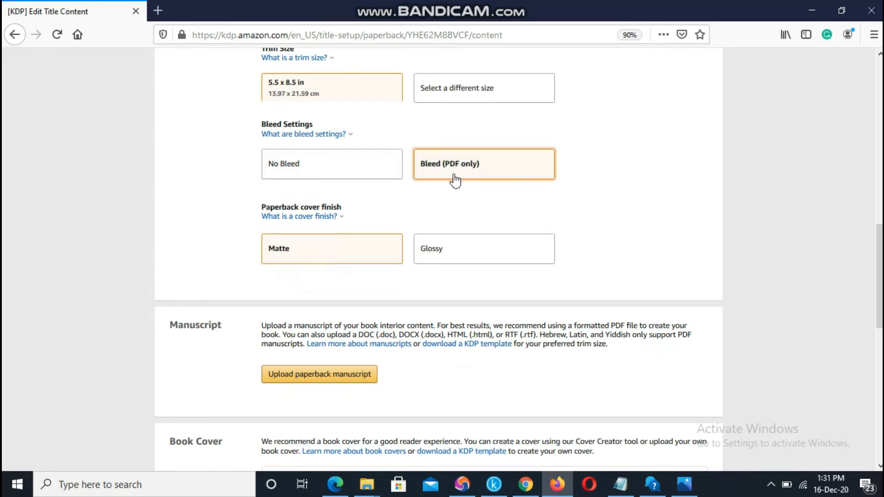
Upload ONLINE BUSINESS BLUEPRINT.pdf from the MyBook folder as the paperback manuscript
scroll(300, 229, "down", 3)
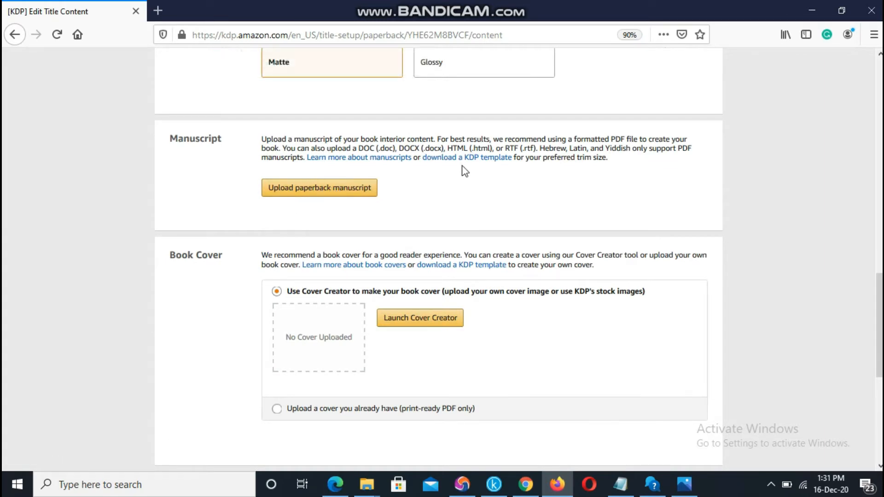
left_click(333, 188)
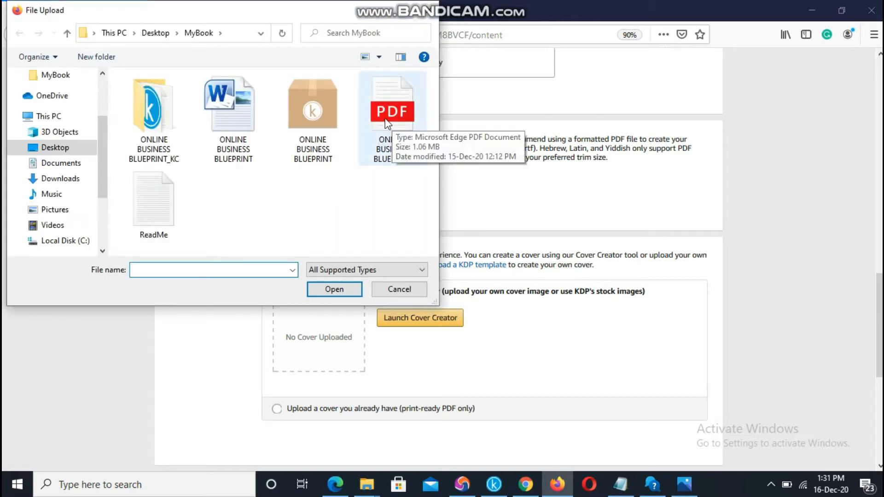
left_click(389, 121)
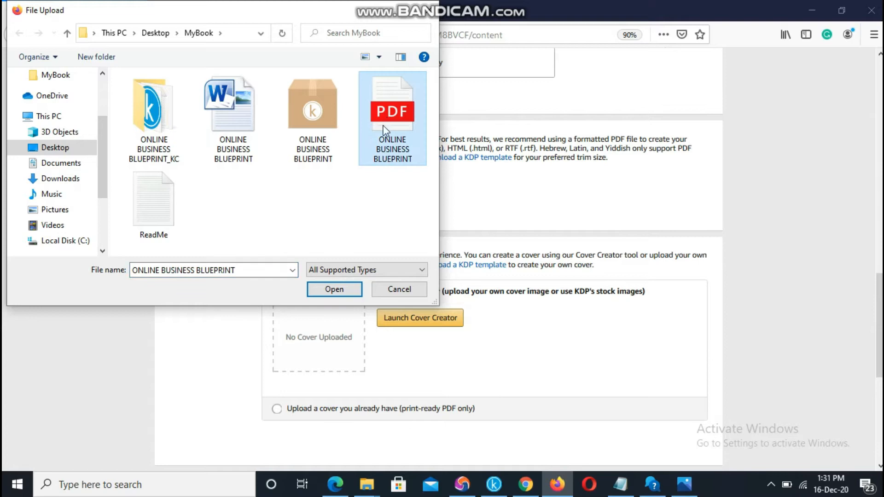
left_click(348, 291)
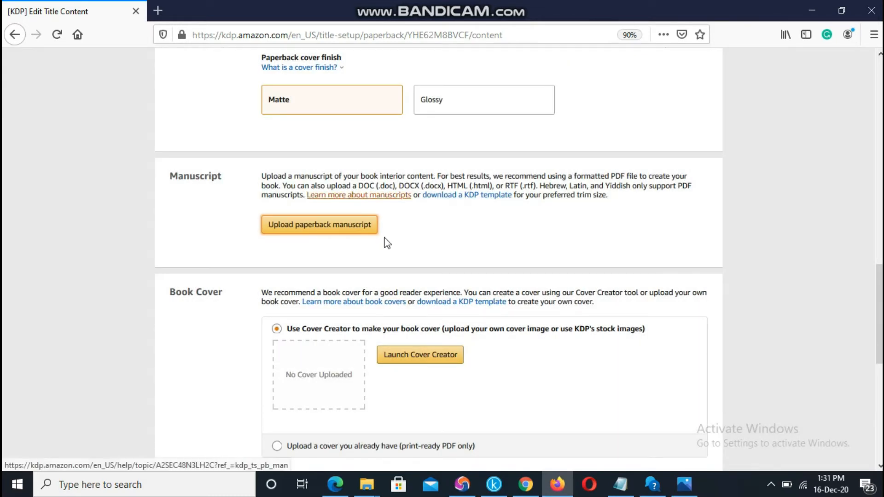
scroll(338, 227, "up", 2)
scroll(341, 235, "up", 2)
scroll(348, 267, "down", 2)
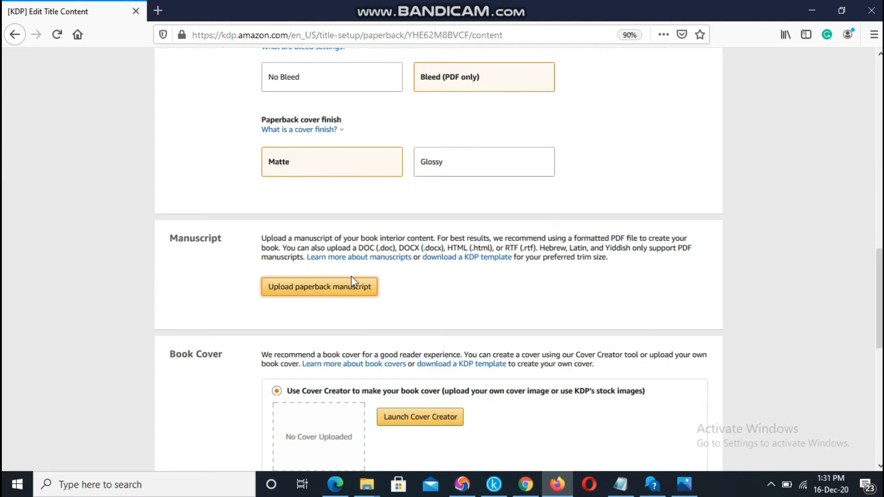
Launch Cover Creator for the book cover and continue past its how-to introduction
scroll(385, 302, "down", 5)
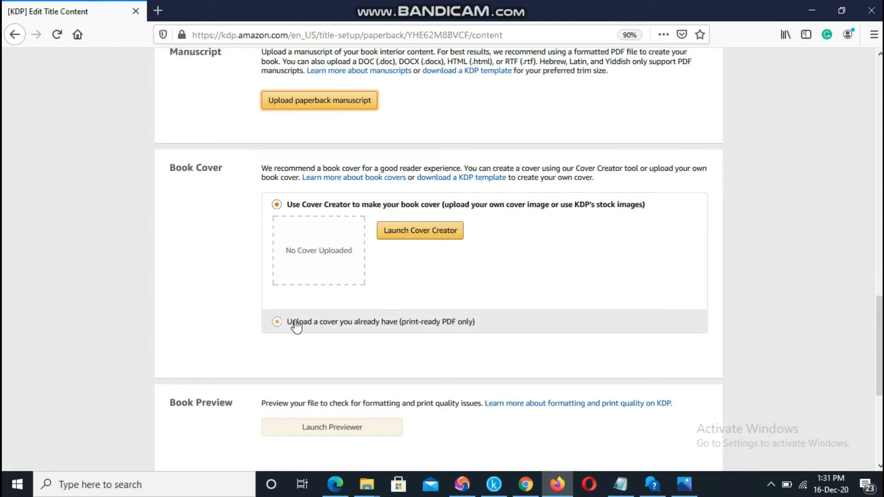
left_click(332, 317)
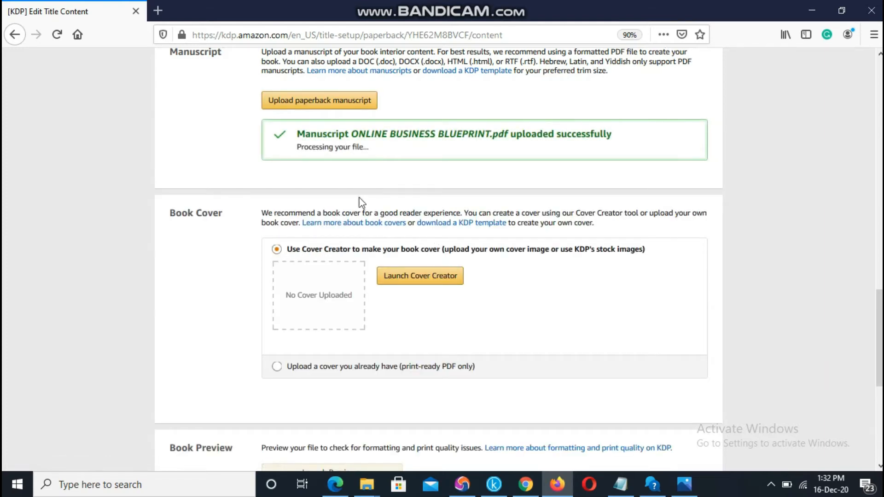
left_click(427, 278)
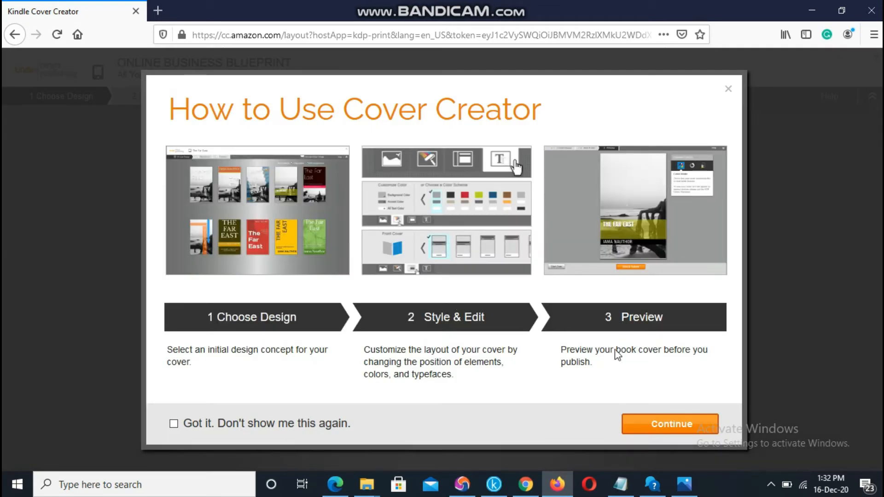
left_click(674, 427)
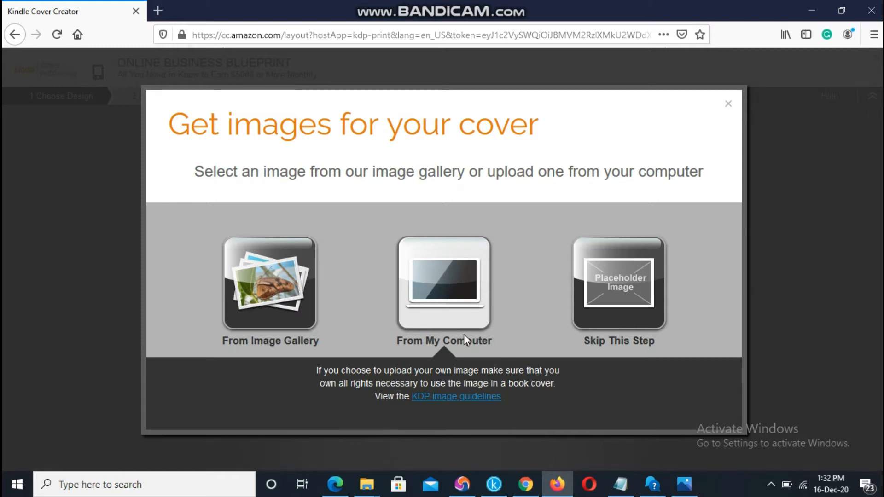
Upload the ONLINE BUSINESS BLUEPRINT image from the computer's MyBook folder as the cover image
left_click(454, 300)
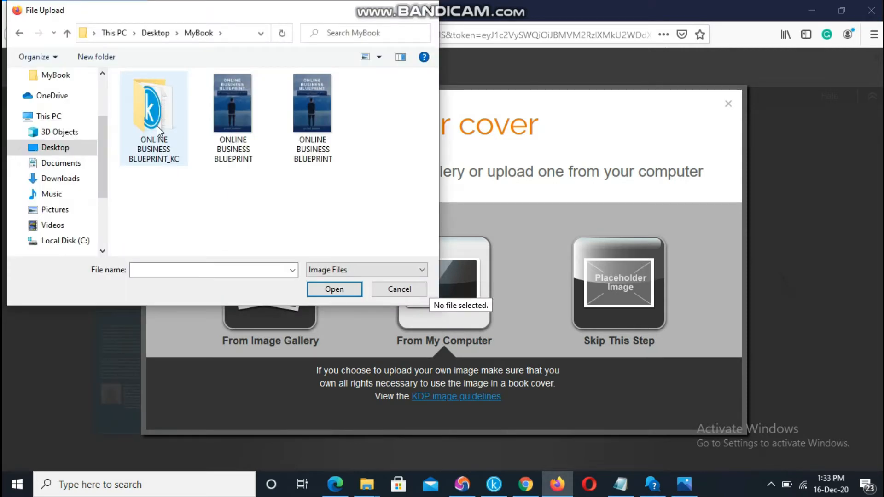
left_click(231, 141)
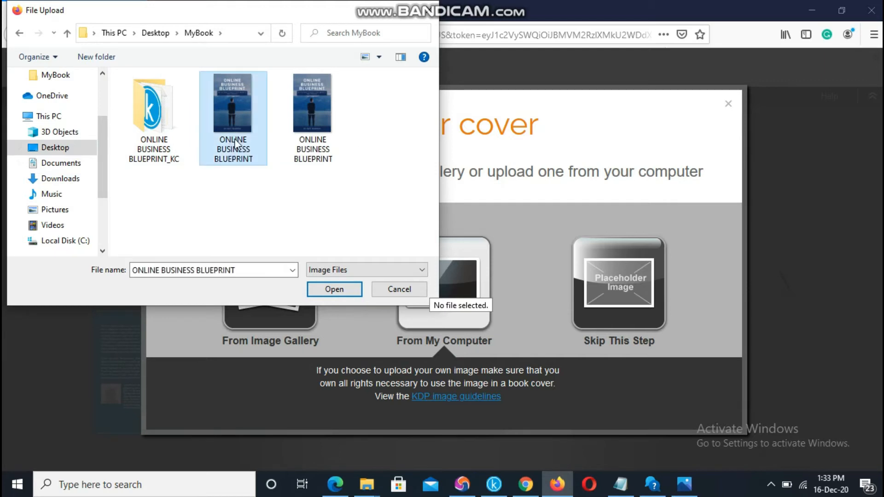
left_click(335, 291)
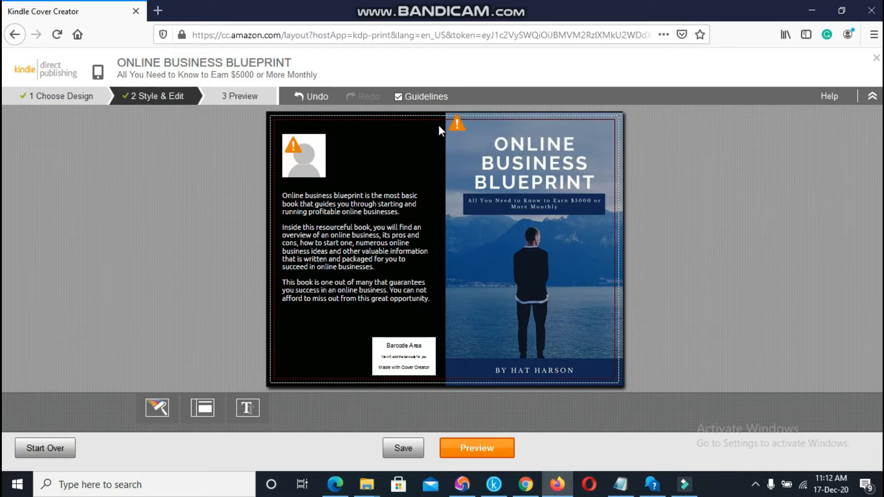
Check the warning on the front cover image and switch to the ONLINE BUSINESS BLUEPRINT design in Canva in Chrome
mouse_move(457, 128)
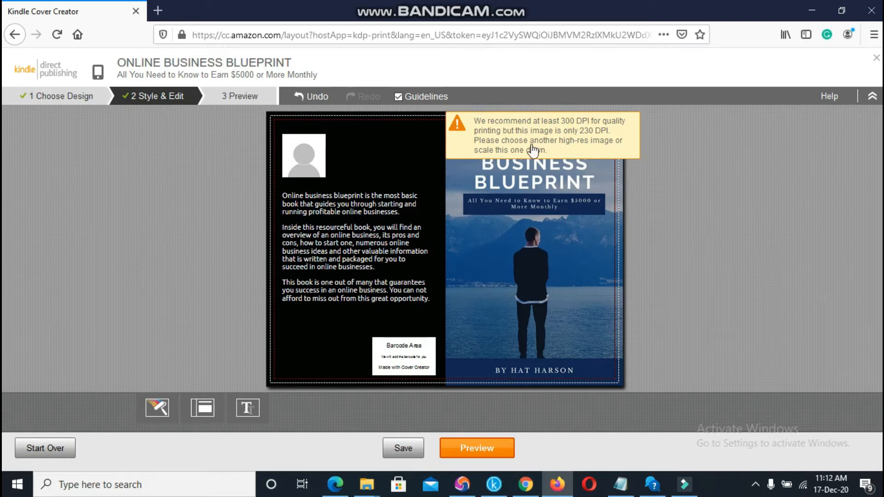
left_click(526, 484)
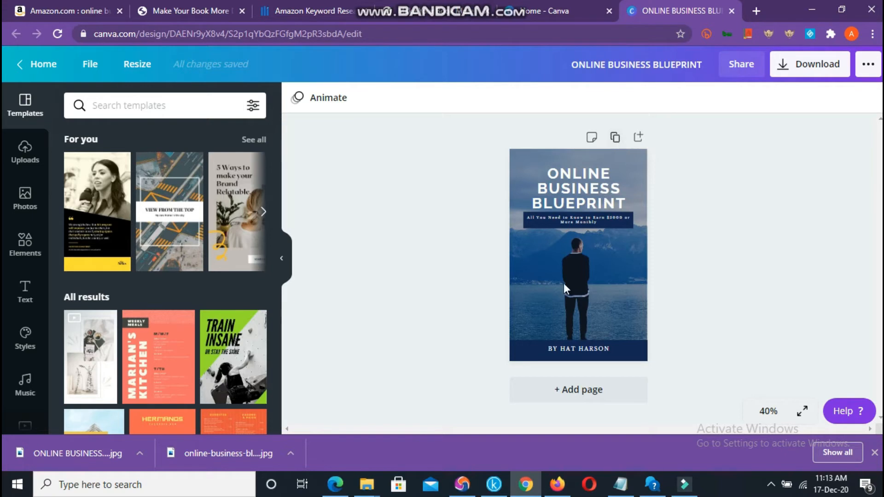
left_click(557, 485)
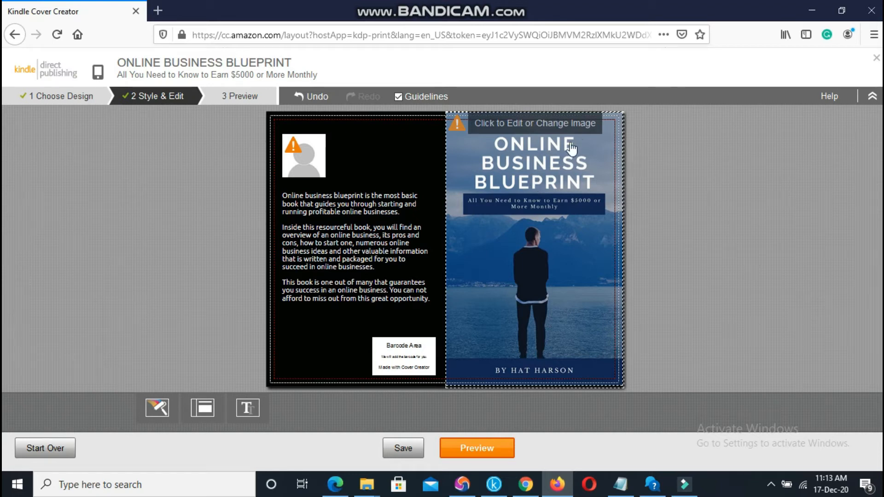
left_click(525, 484)
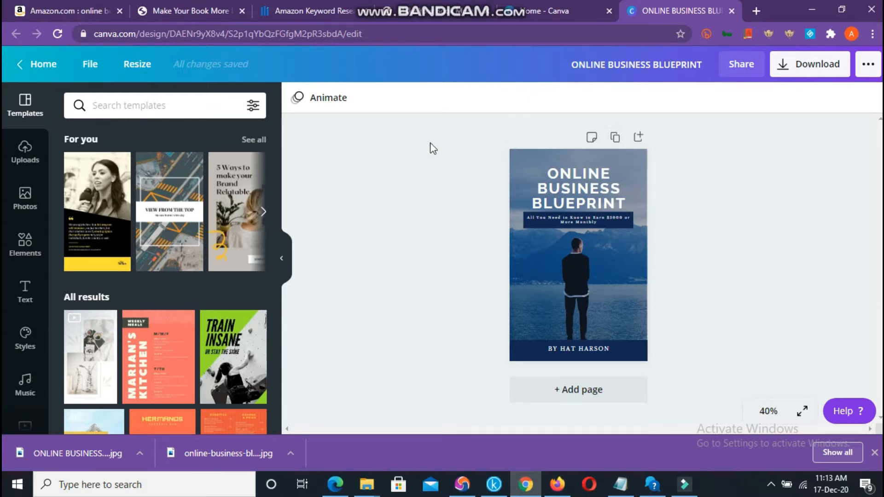
Download the ONLINE BUSINESS BLUEPRINT cover design as a PDF Print file and return to the editor
left_click(830, 75)
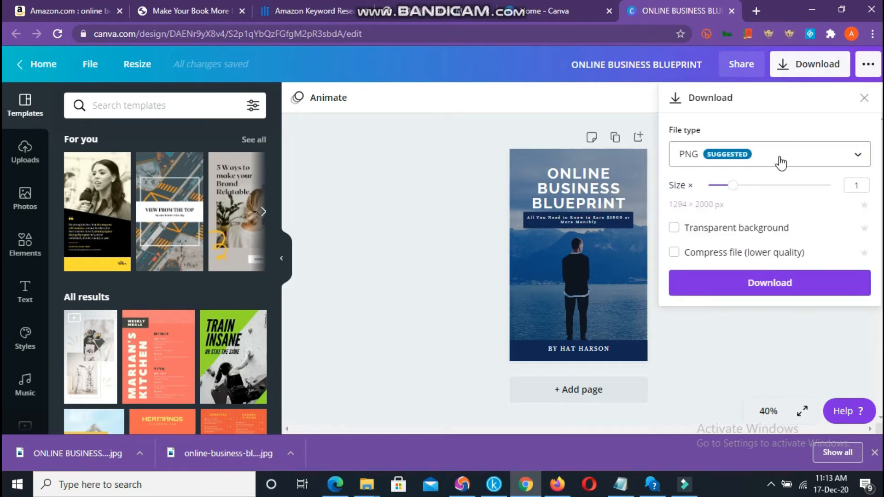
left_click(853, 154)
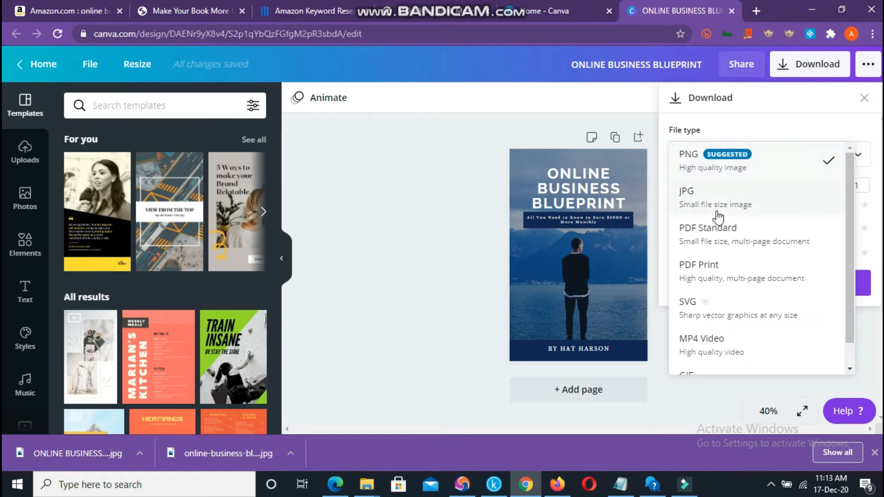
left_click(701, 277)
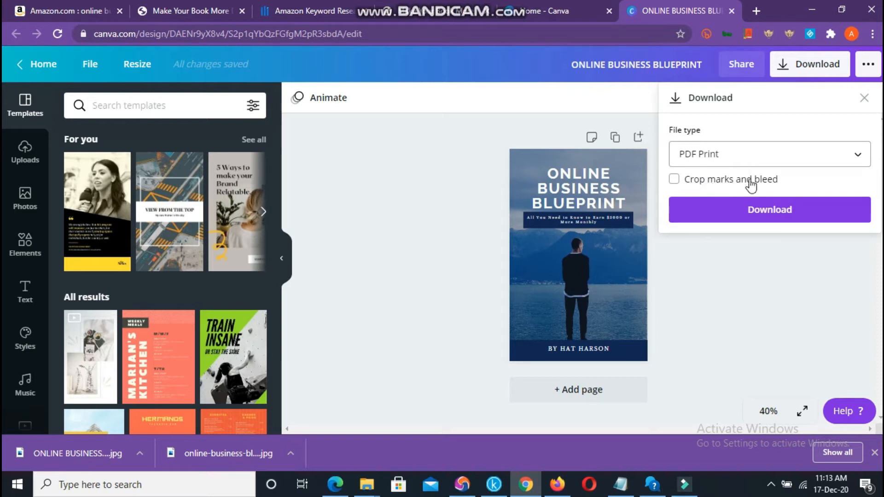
left_click(746, 212)
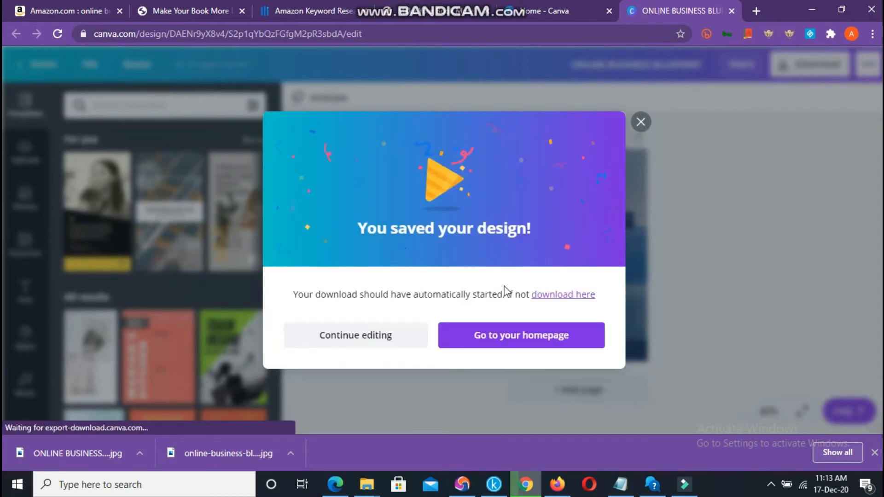
left_click(373, 353)
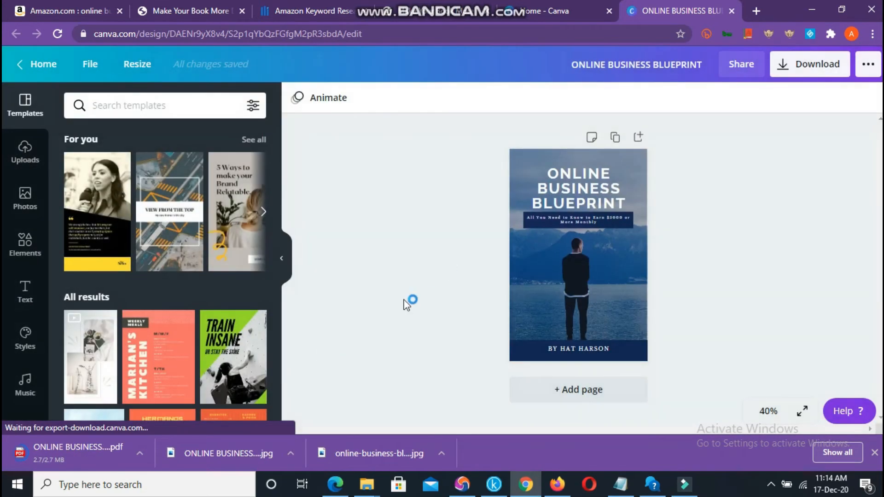
View the downloaded cover PDF in Edge, close the other tabs there, and return to Chrome
left_click(74, 453)
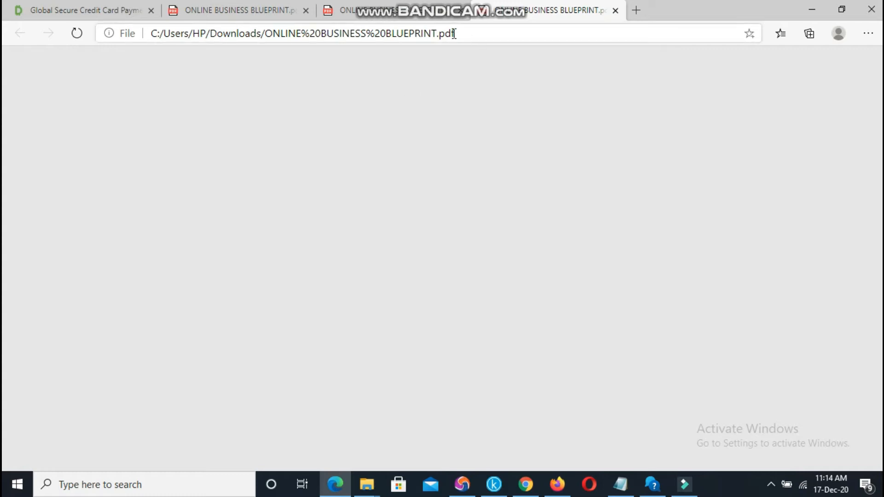
left_click(461, 11)
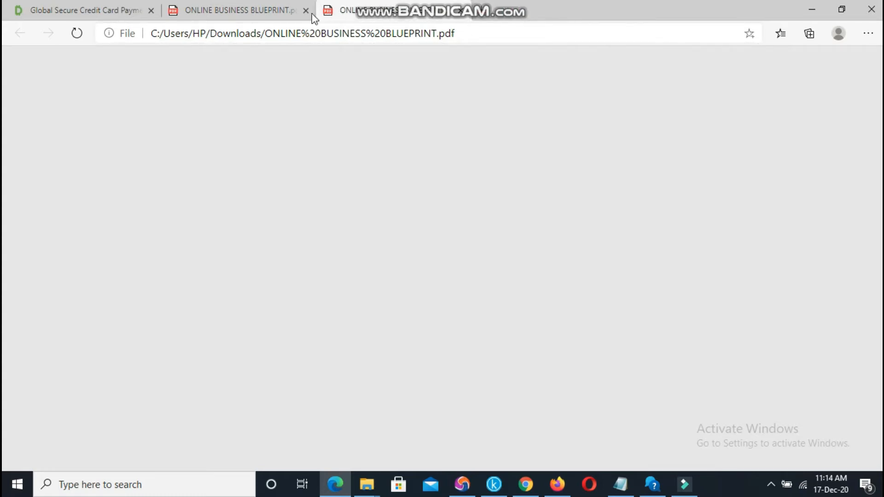
left_click(306, 10)
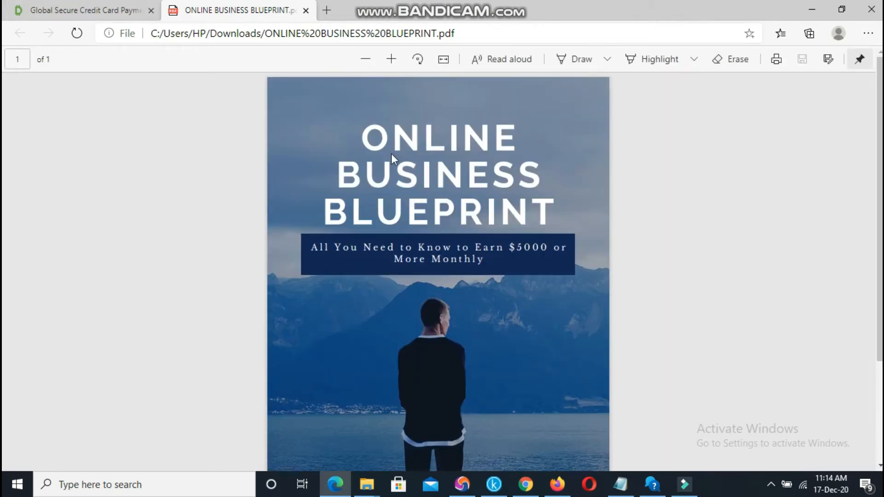
left_click(151, 10)
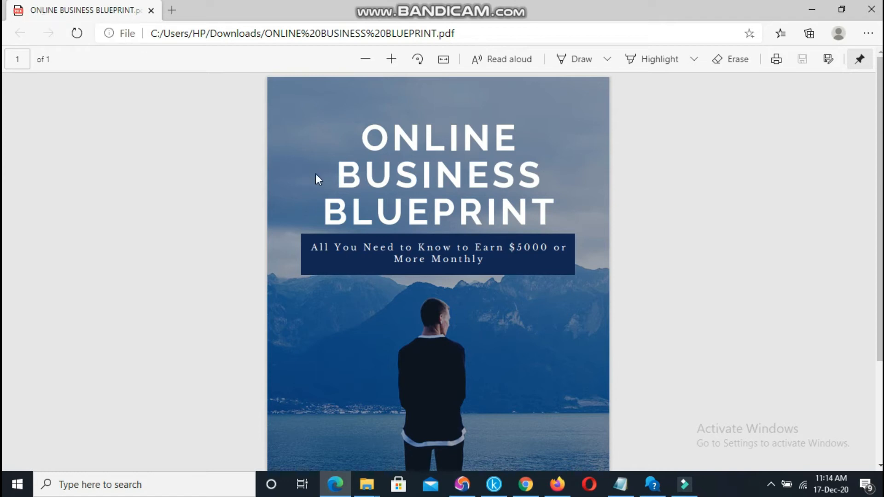
left_click(525, 483)
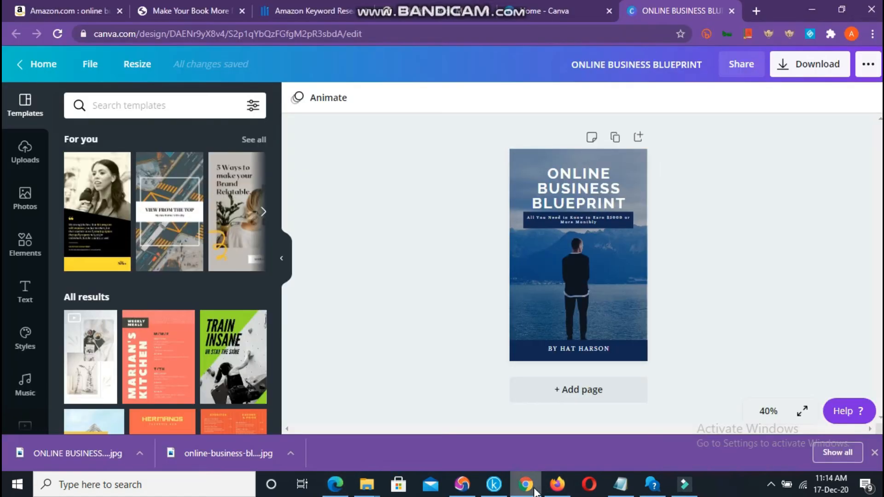
Open the pdf2jpg.net converter in a new browser tab
left_click(756, 10)
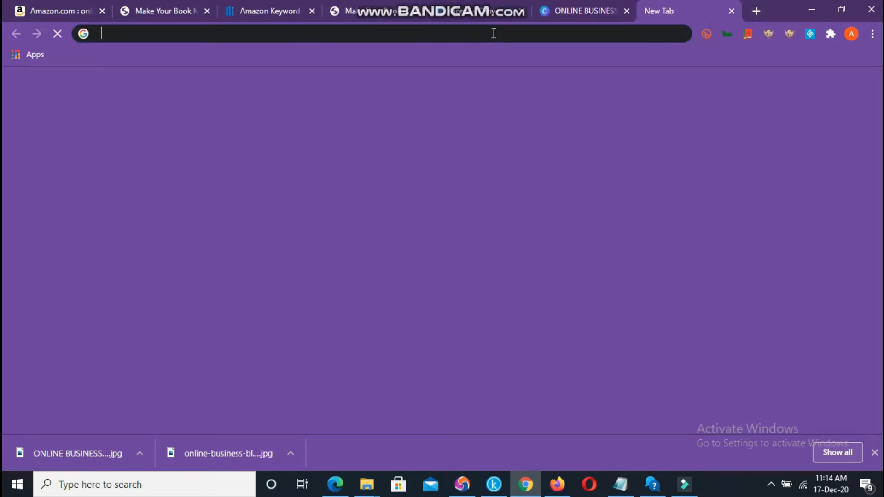
left_click(493, 34)
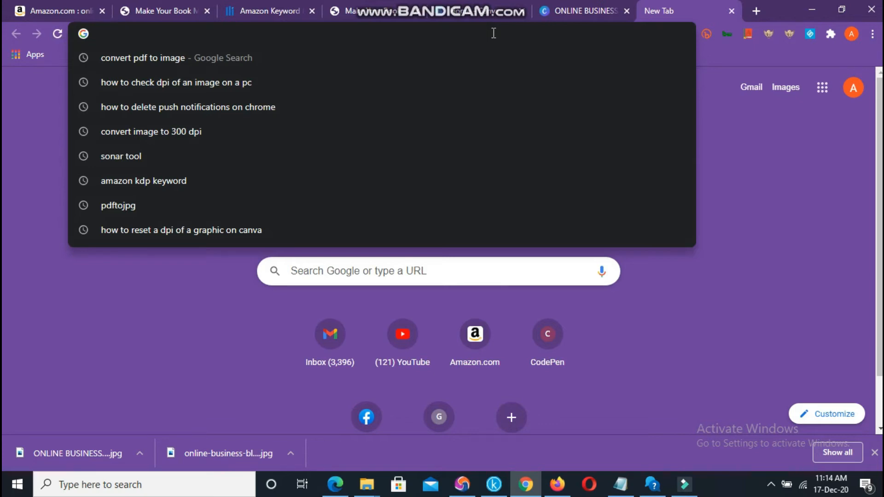
type("pdf")
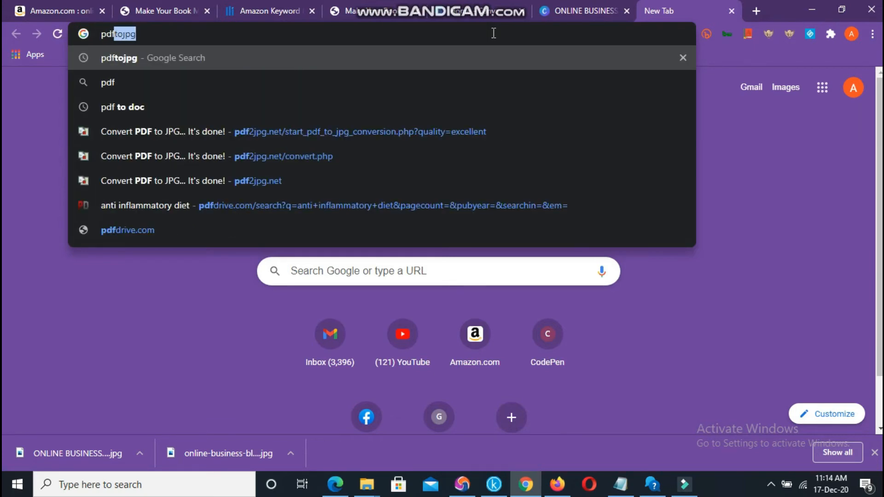
type("2")
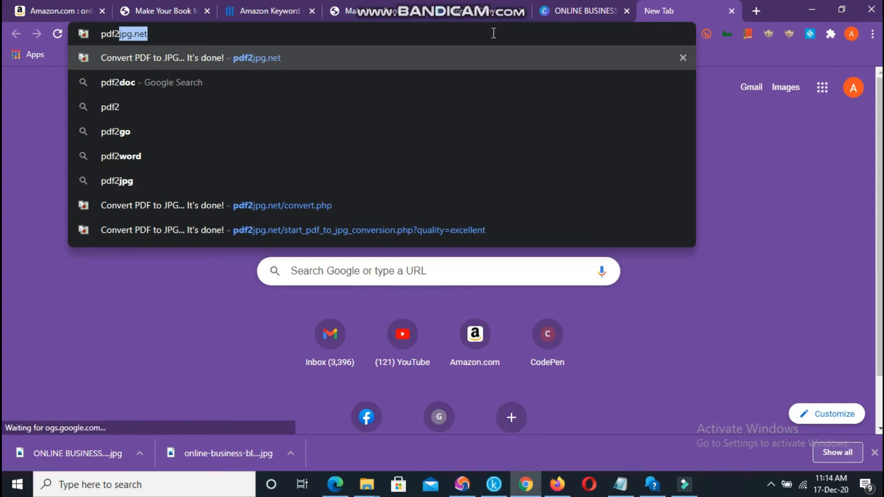
key("Right")
key("Return")
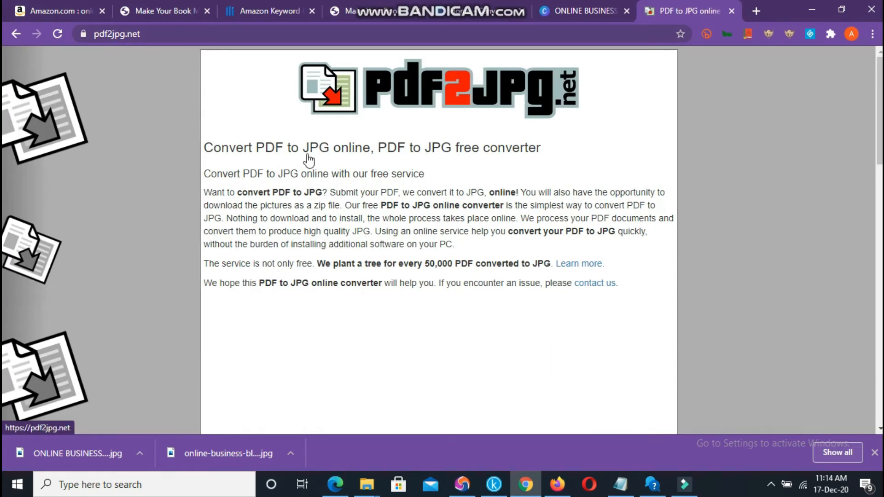
Choose the ONLINE BUSINESS BLUEPRINT PDF from the Downloads folder as the document to convert
scroll(313, 174, "down", 3)
scroll(315, 247, "down", 2)
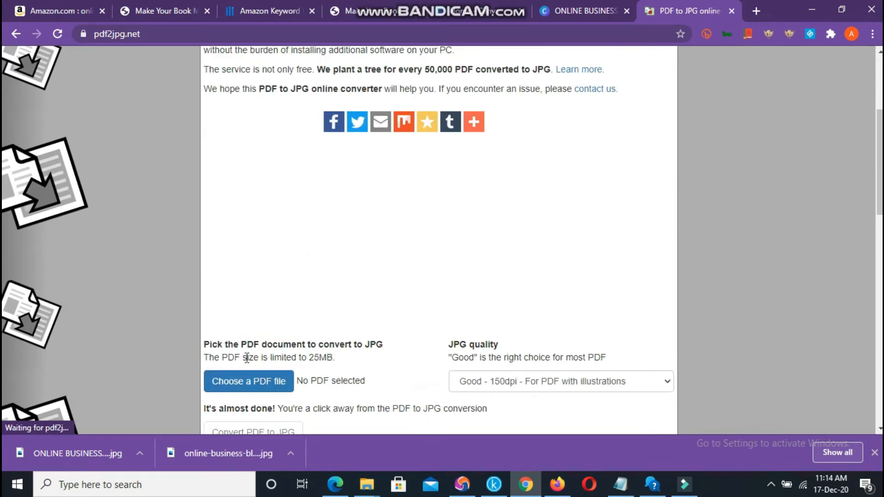
scroll(256, 329, "down", 4)
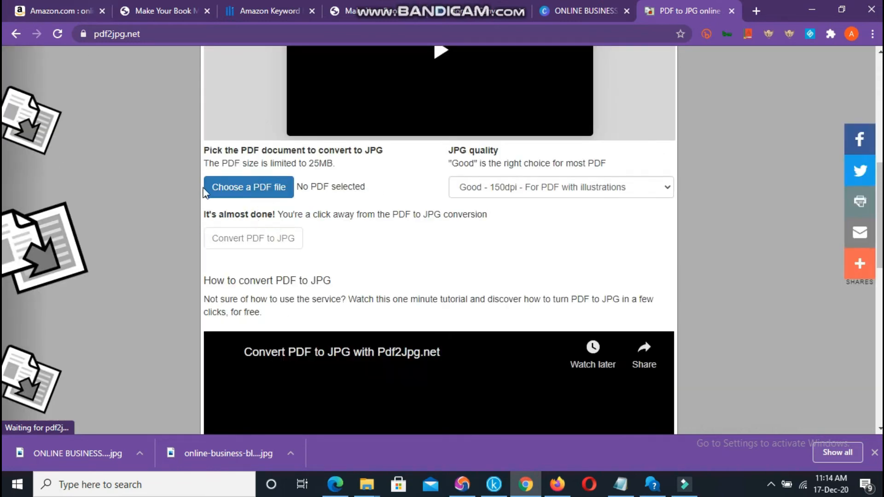
left_click(256, 188)
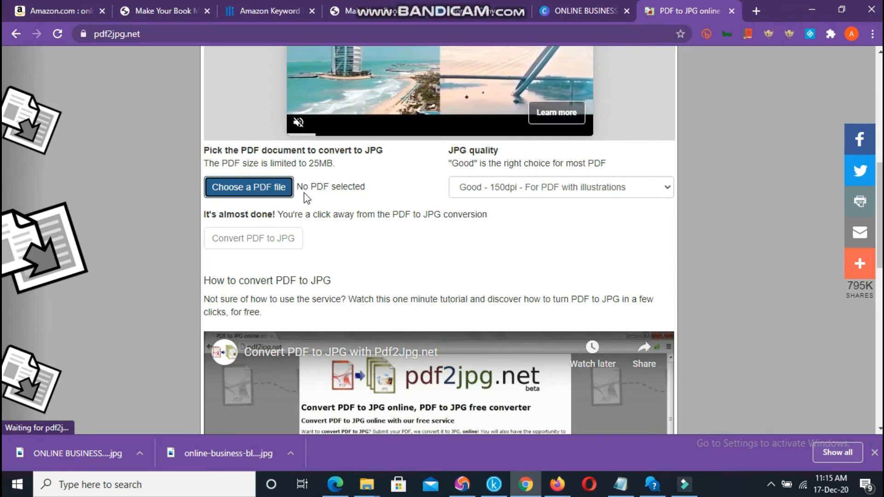
scroll(306, 193, "down", 1)
scroll(332, 193, "up", 1)
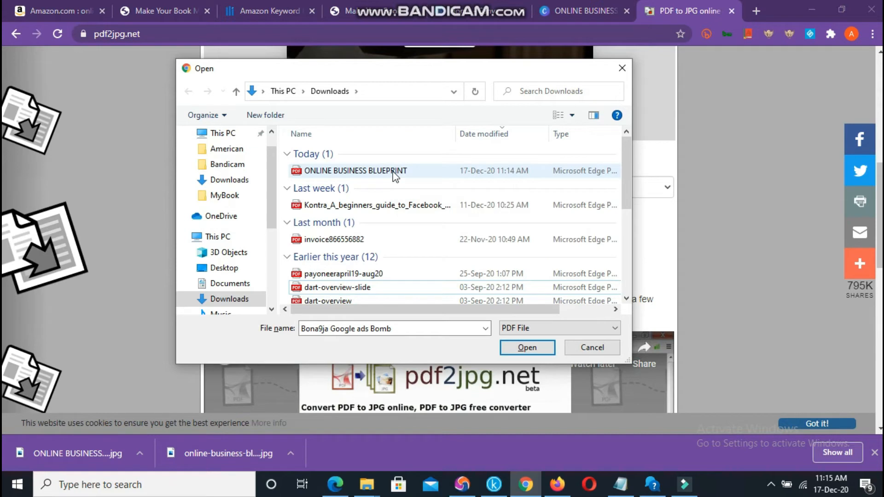
left_click(348, 173)
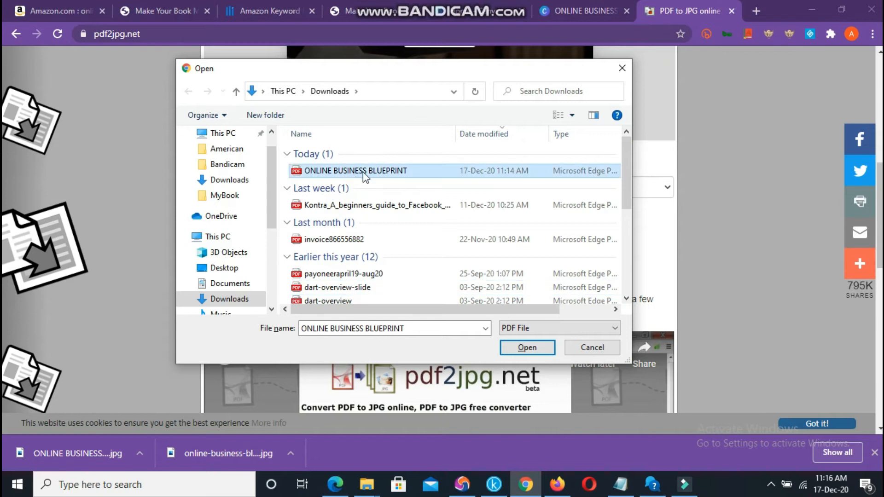
left_click(526, 348)
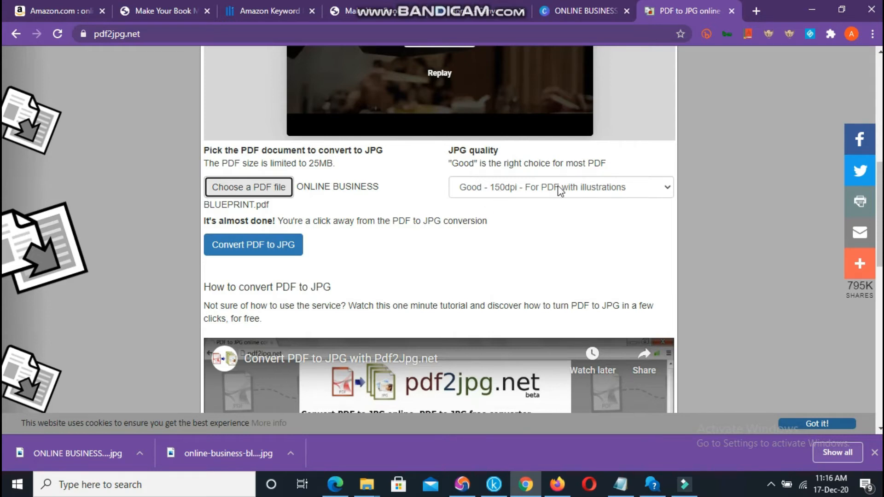
Convert the PDF to JPG at Excellent - 300dpi quality and download the page 1 picture
left_click(539, 193)
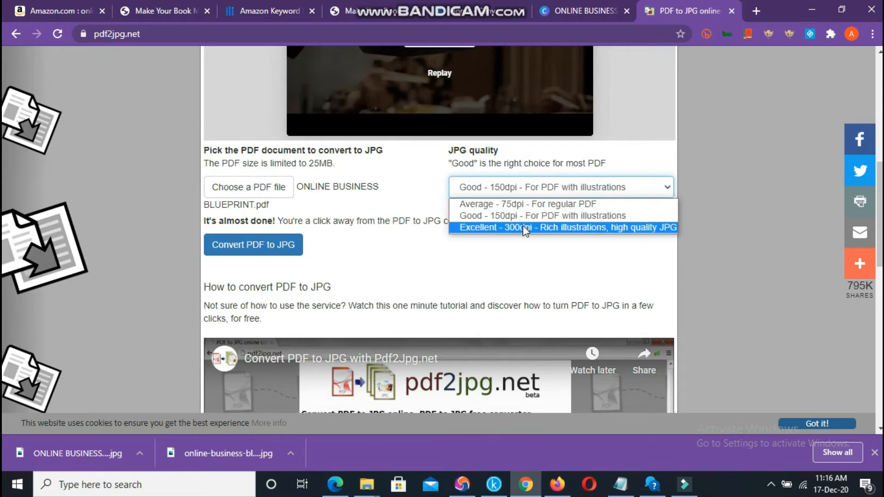
left_click(523, 226)
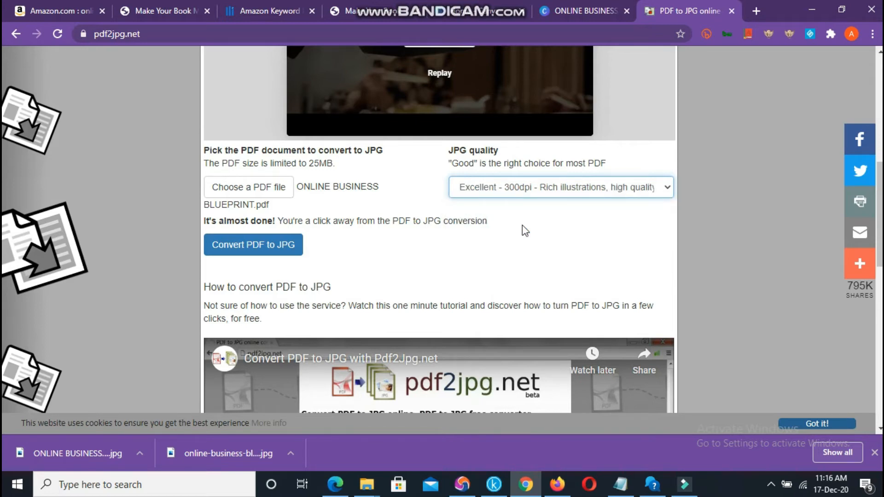
left_click(248, 249)
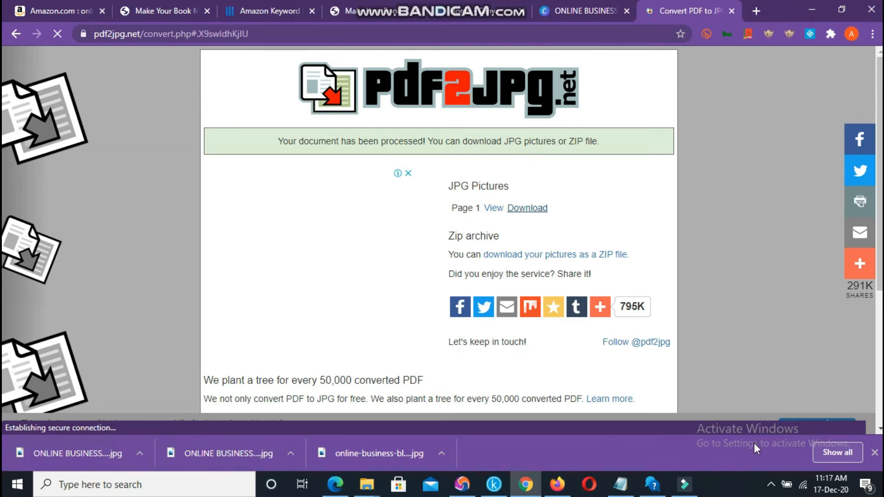
Dismiss the browser's download list and check the converted JPG in the Downloads folder
left_click(874, 452)
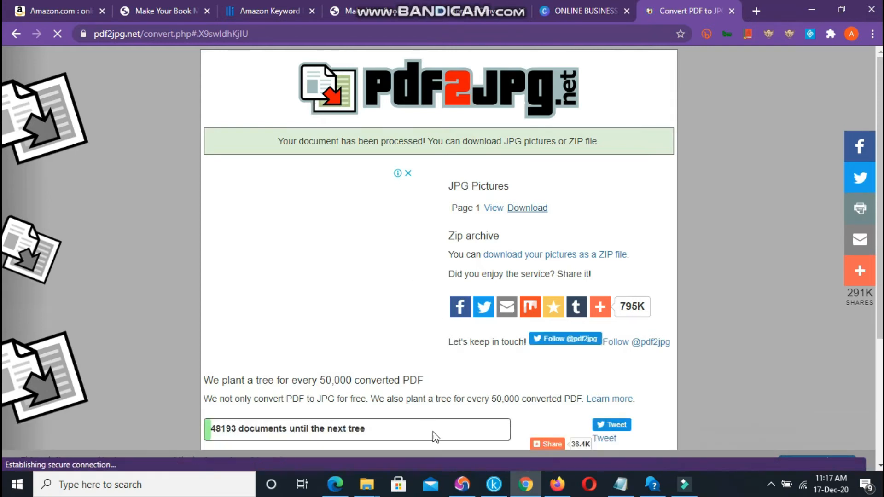
mouse_move(366, 483)
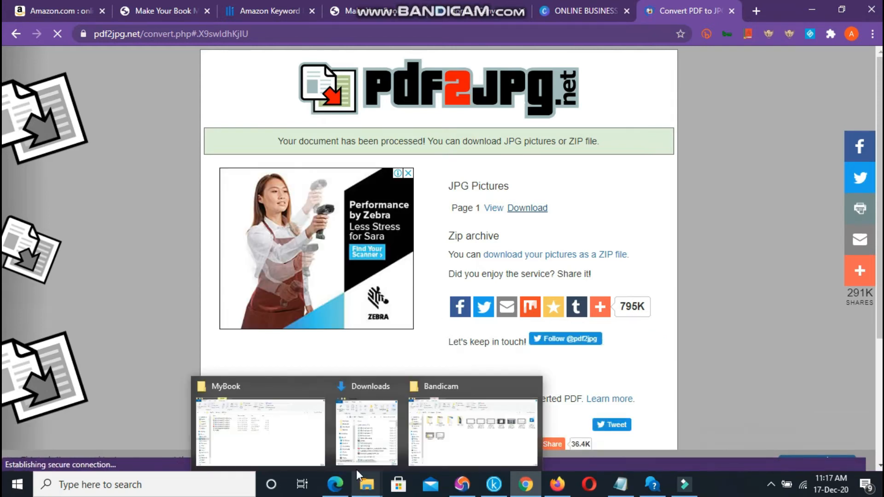
left_click(359, 453)
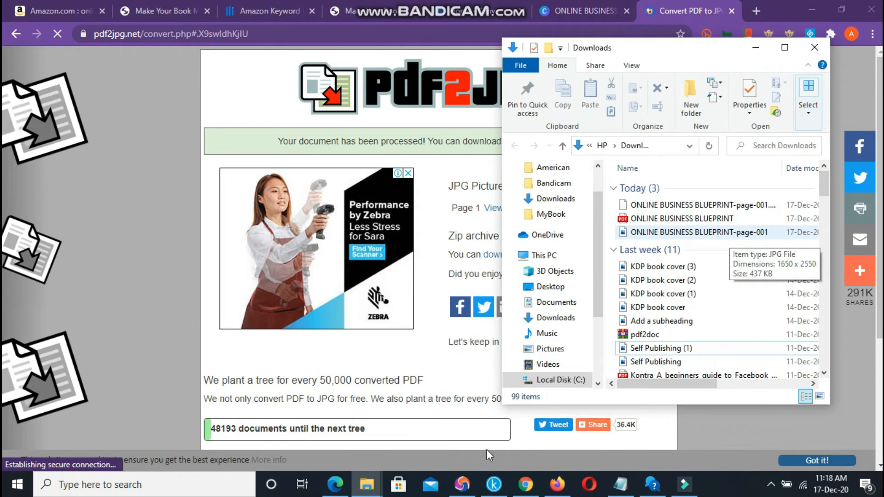
Switch to Cover Creator in Firefox and replace the front cover image with ONLINE BUSINESS BLUEPRINT-page-001 from the Downloads folder
left_click(553, 483)
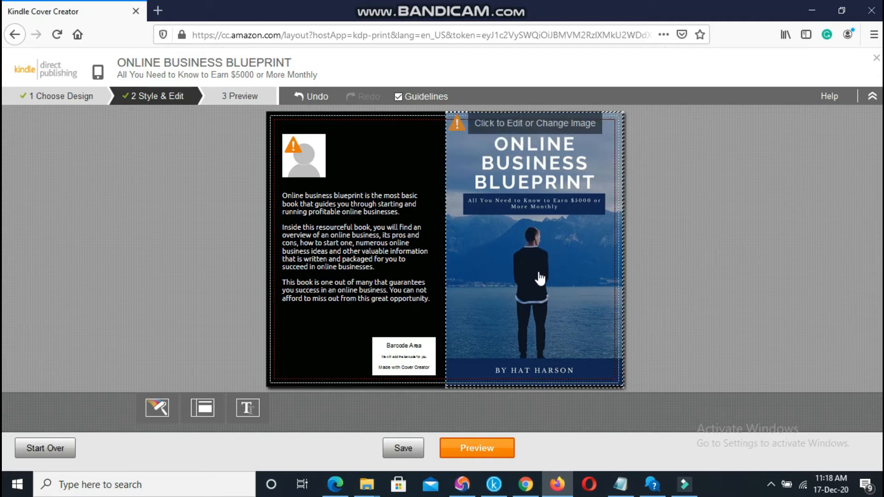
left_click(522, 241)
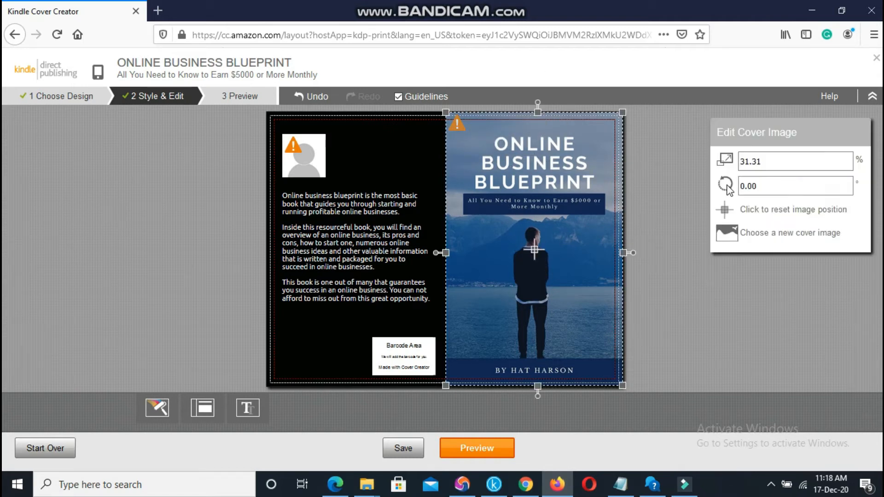
left_click(764, 233)
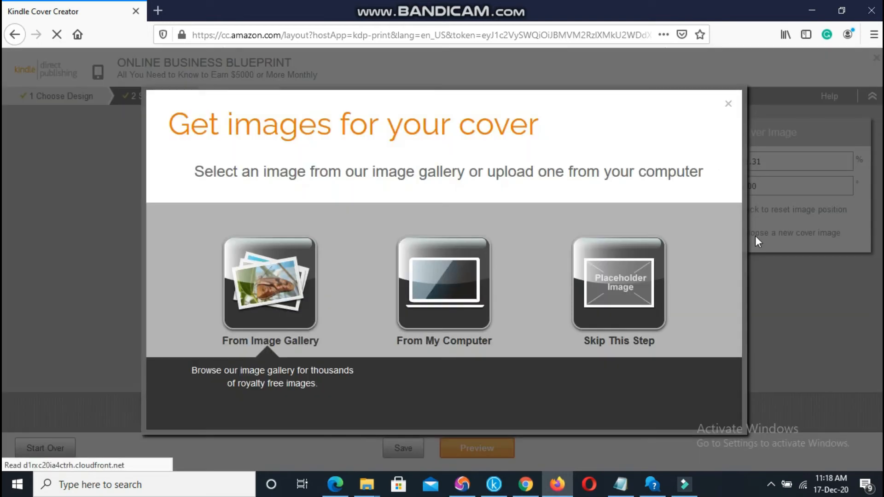
left_click(458, 283)
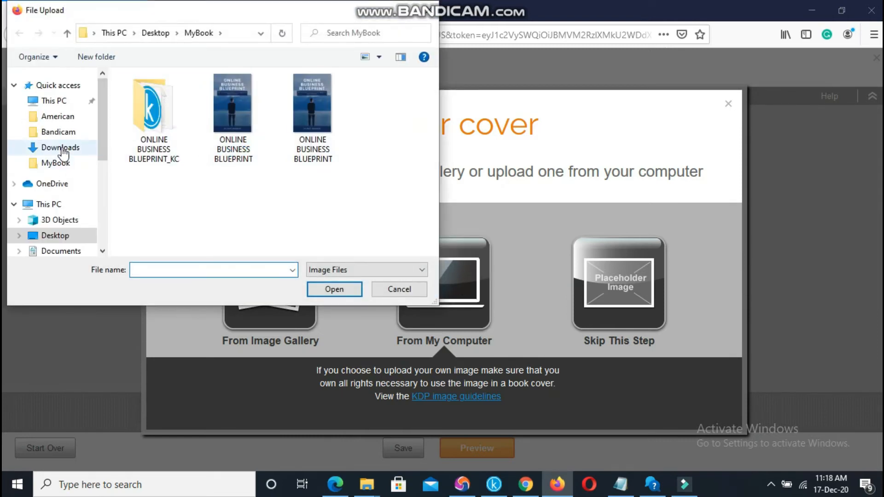
scroll(62, 246, "down", 1)
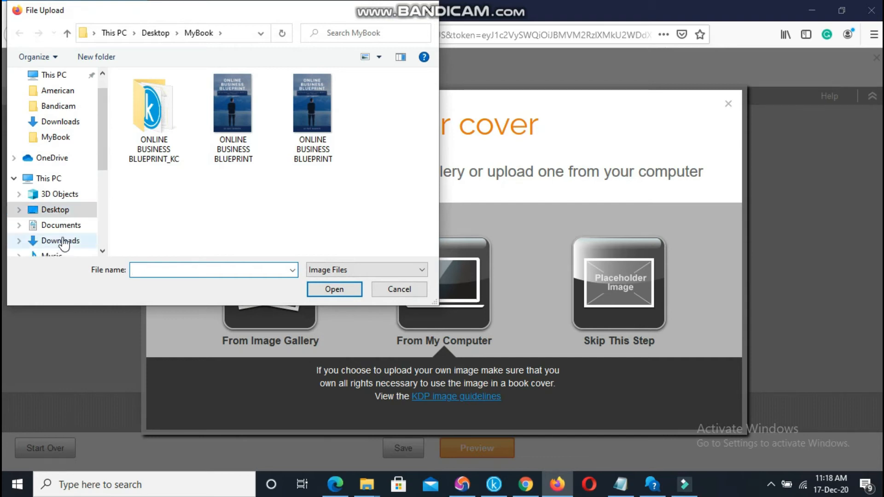
left_click(66, 240)
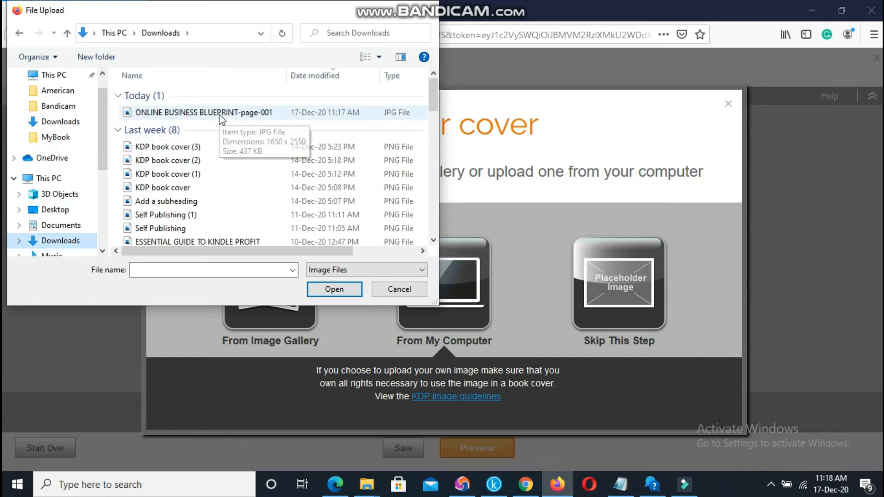
left_click(220, 114)
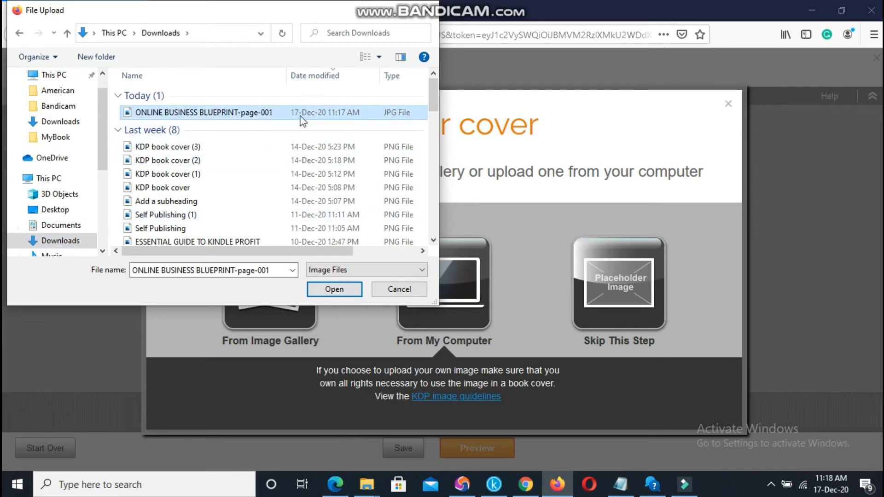
left_click(330, 289)
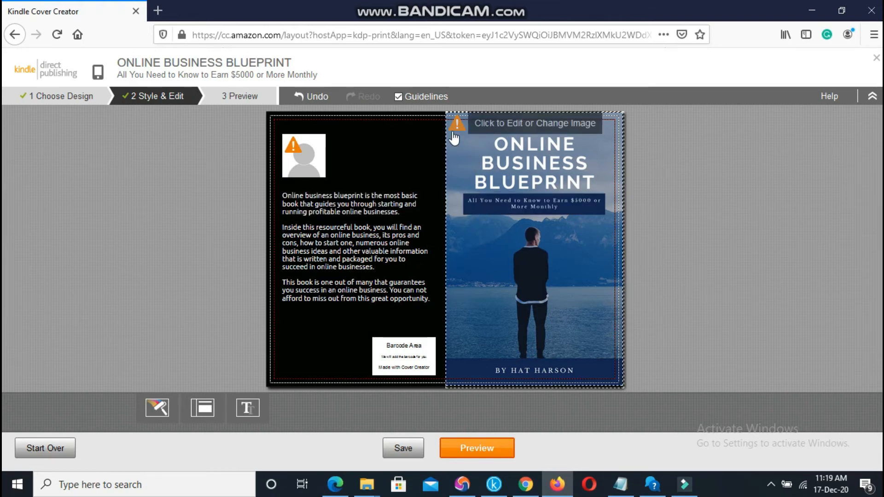
Scale the front cover image down to 23.32 % so it fits inside the cover guidelines
mouse_move(454, 124)
left_click(600, 146)
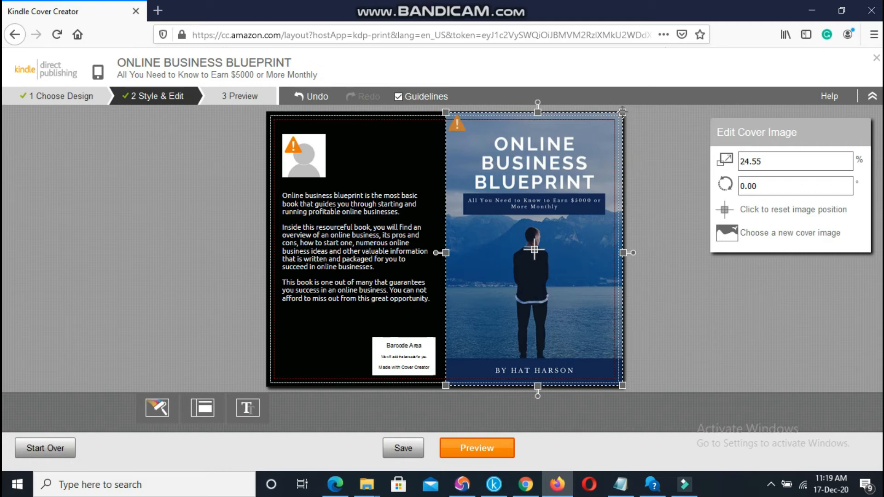
left_click_drag(623, 112, 618, 118)
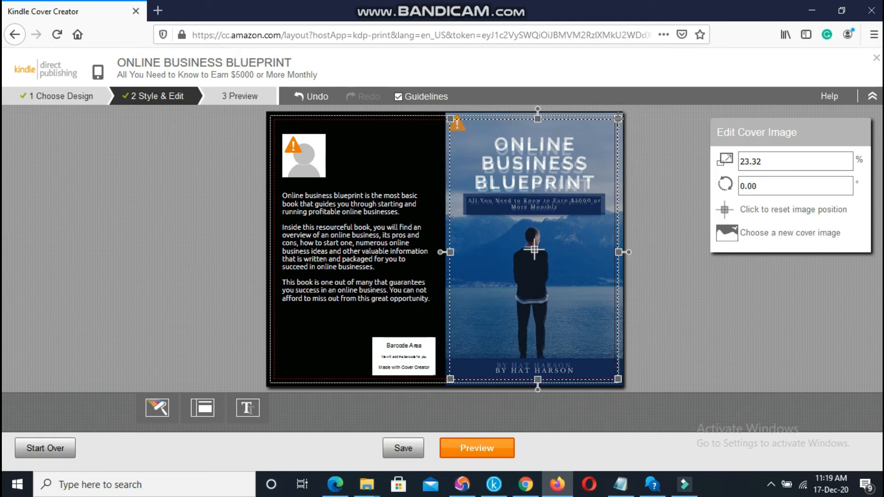
left_click_drag(618, 119, 618, 118)
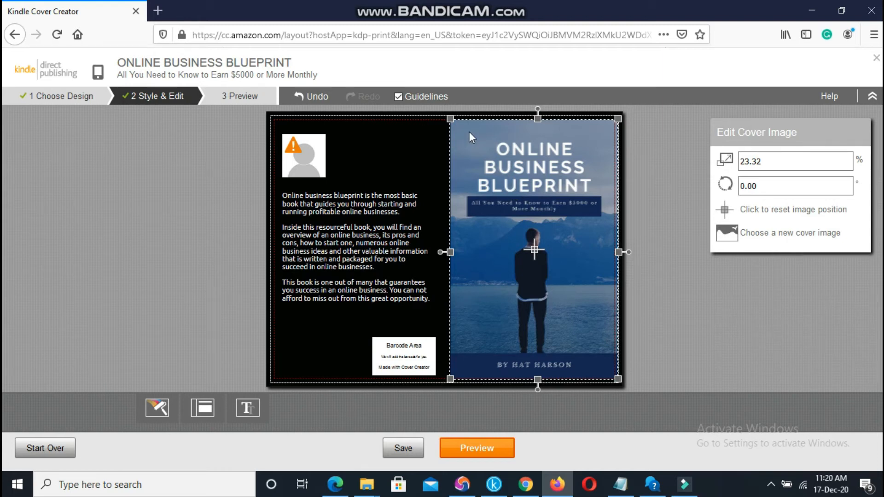
left_click(654, 137)
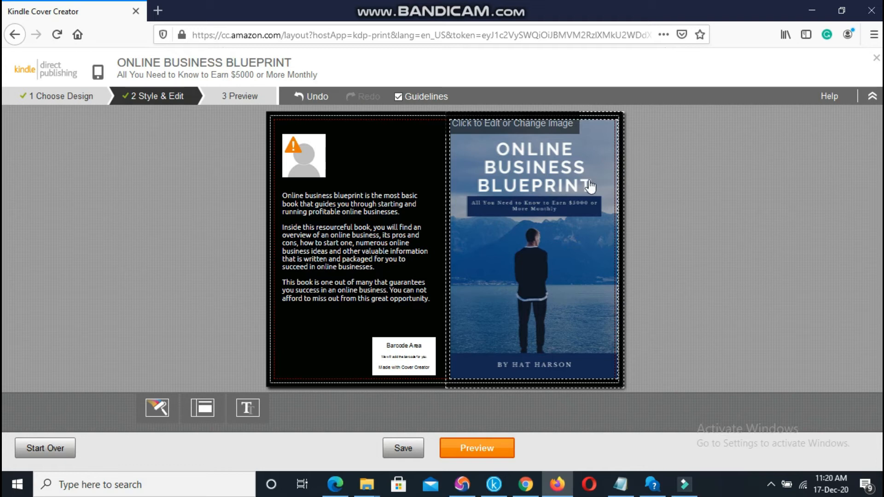
Move the front cover image slightly toward the spine so its edge meets the back cover
left_click(612, 167)
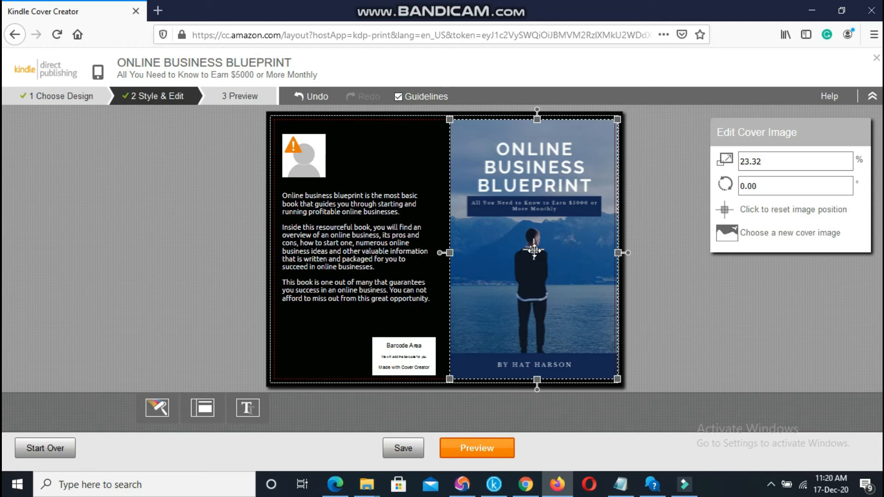
left_click_drag(534, 250, 531, 250)
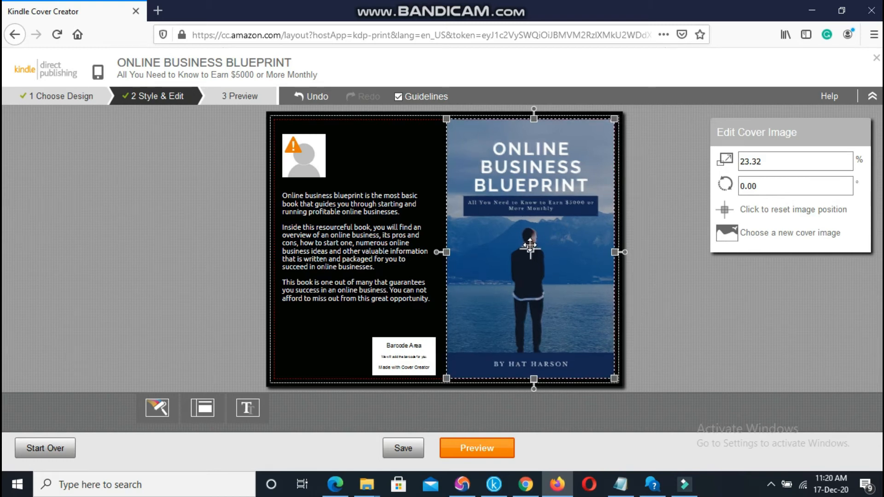
left_click_drag(530, 248, 529, 248)
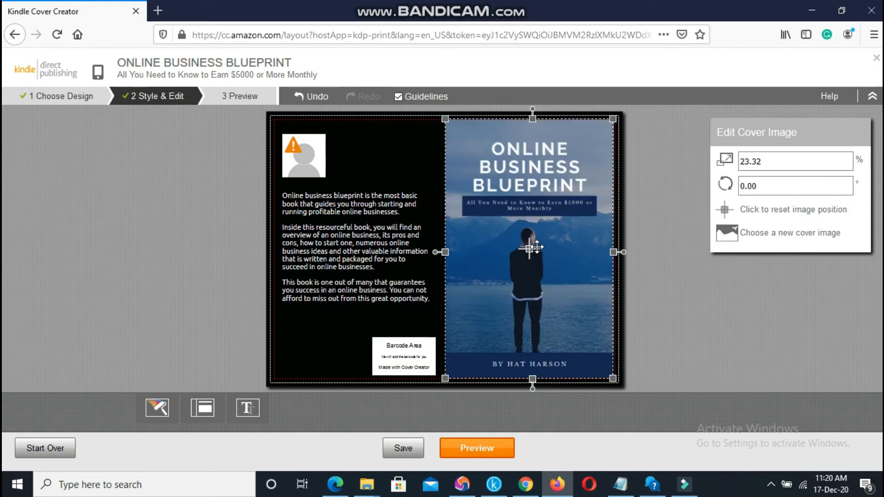
left_click(647, 151)
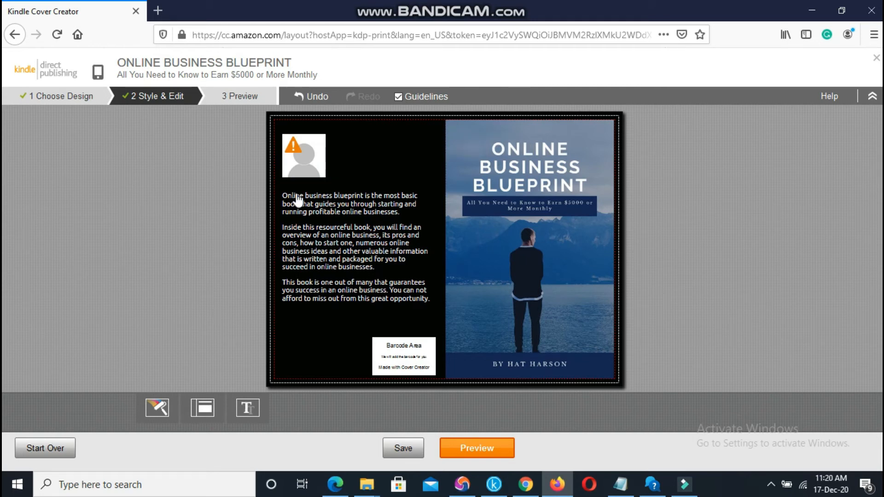
Compare the back cover description with the book description in the ReadMe Notepad file
left_click(303, 233)
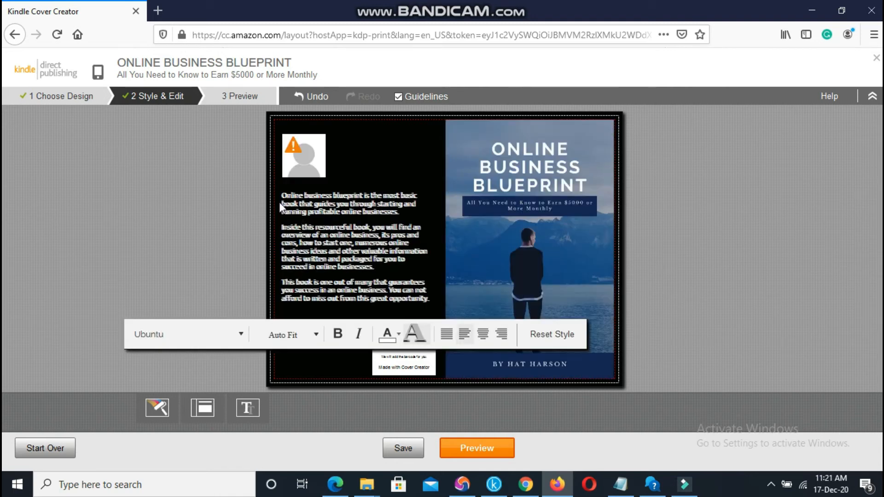
left_click_drag(429, 300, 296, 199)
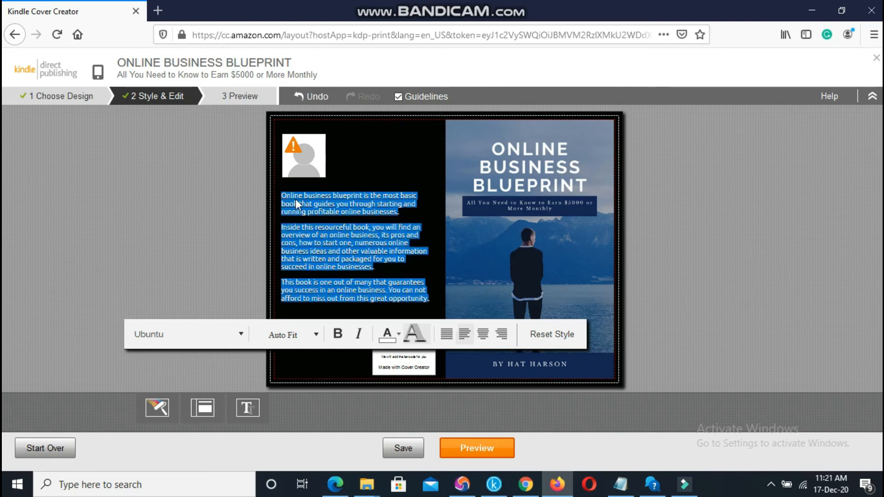
left_click(622, 485)
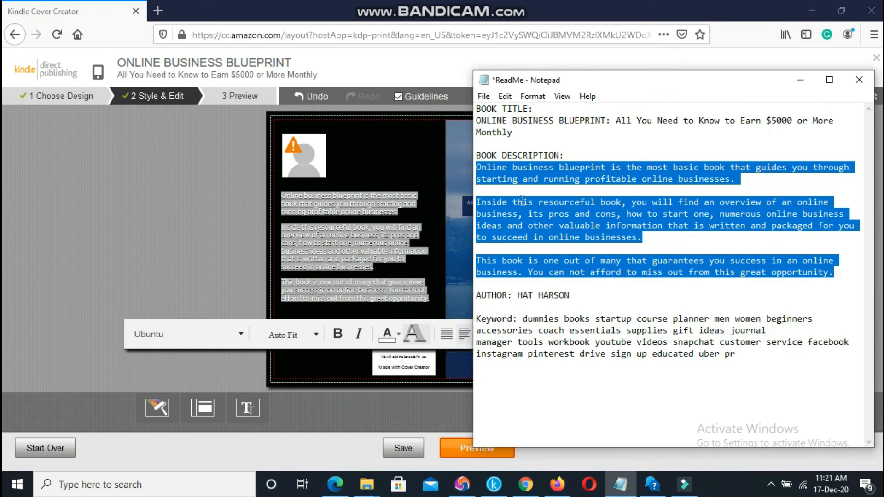
left_click(329, 204)
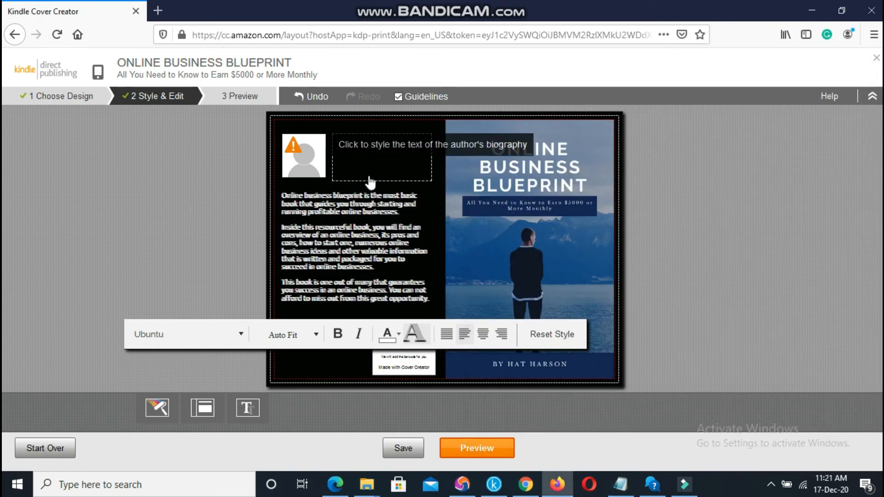
Apply the orange, blue and white color scheme to the cover
left_click(163, 409)
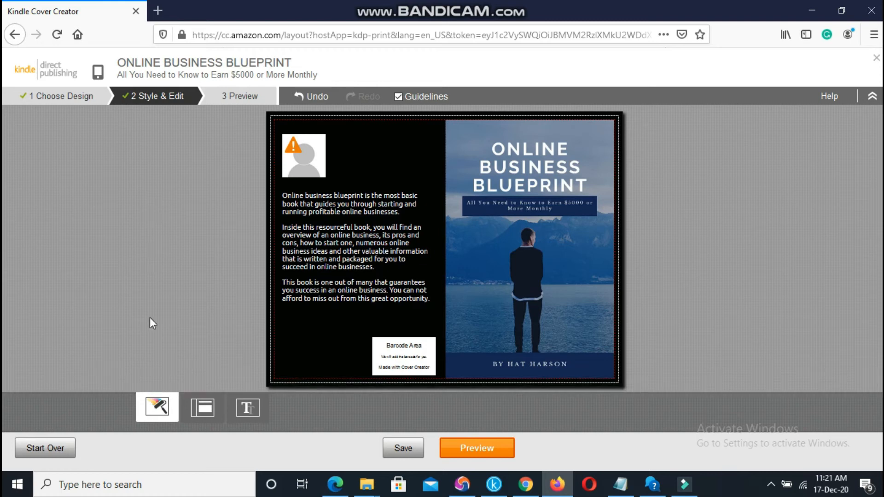
left_click(155, 410)
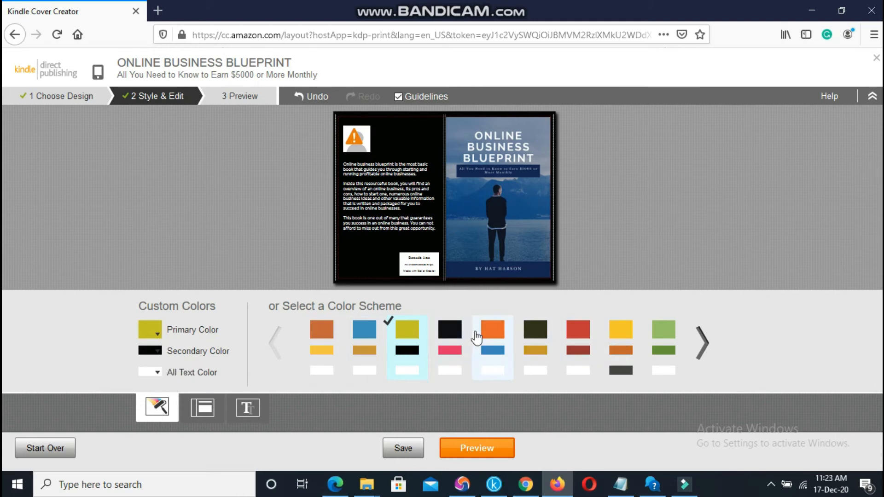
left_click(501, 355)
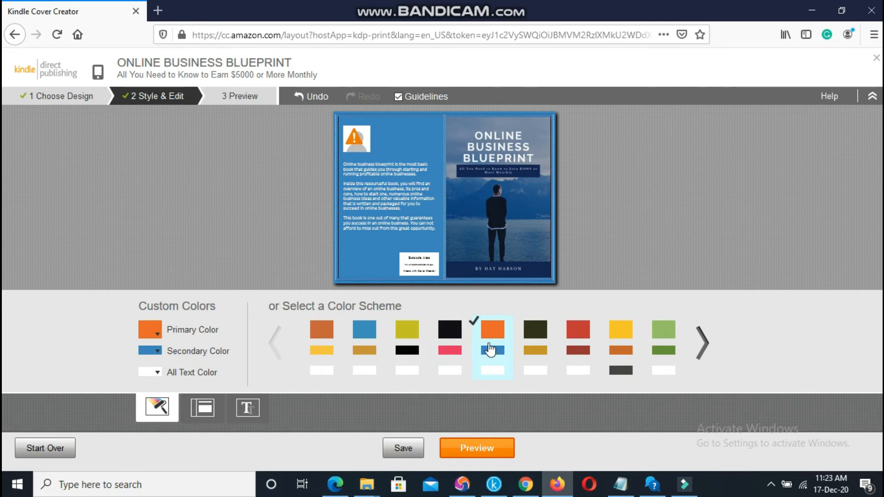
left_click(275, 236)
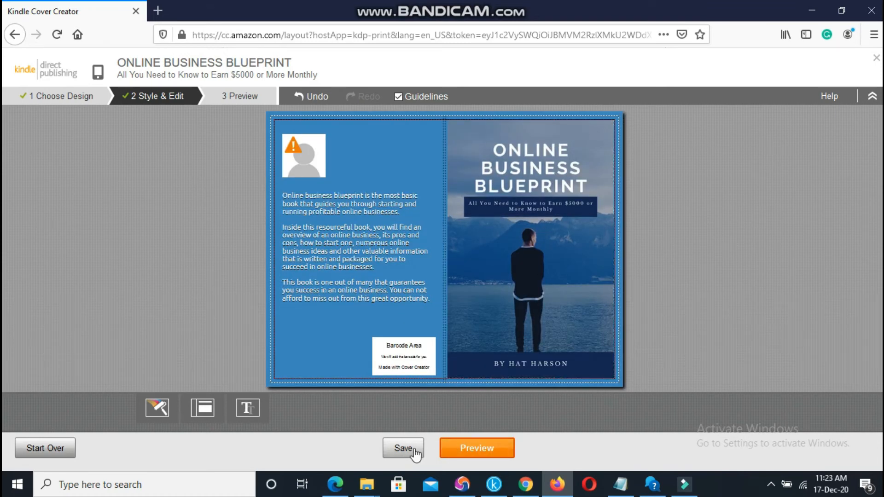
Preview and submit the finished cover, and approve the paperback in the Print Previewer
left_click(462, 451)
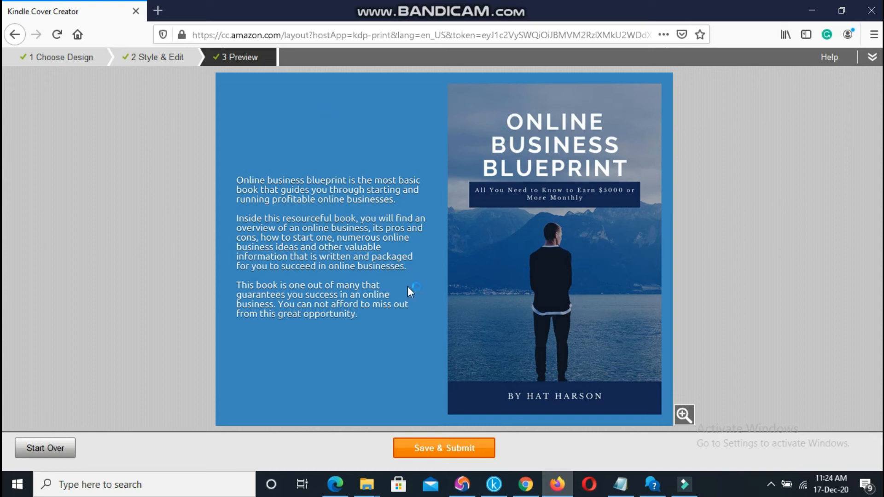
left_click(453, 454)
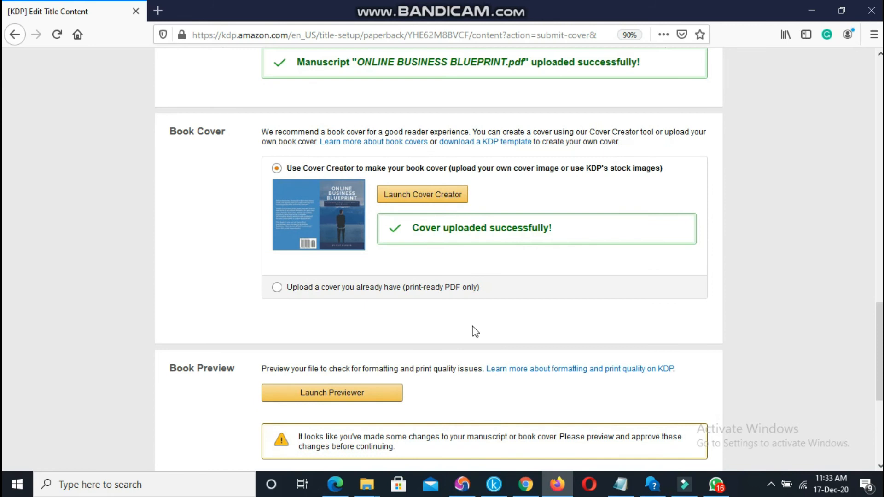
left_click(372, 395)
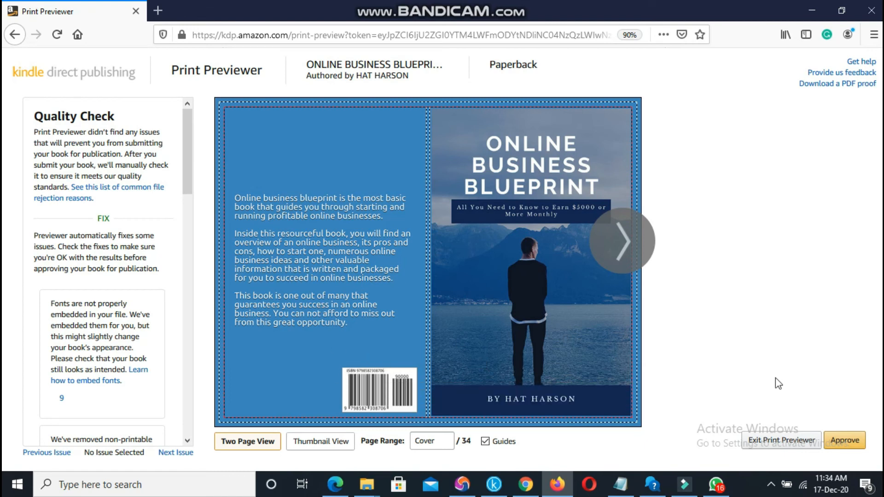
left_click(851, 442)
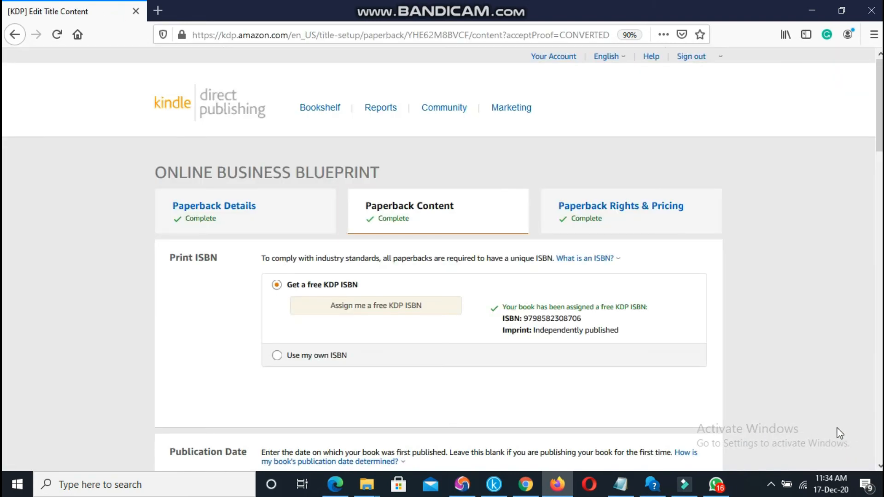
On the paperback pricing page, set the Amazon.com list price to 10.99 USD and enable Expanded Distribution
scroll(598, 219, "down", 10)
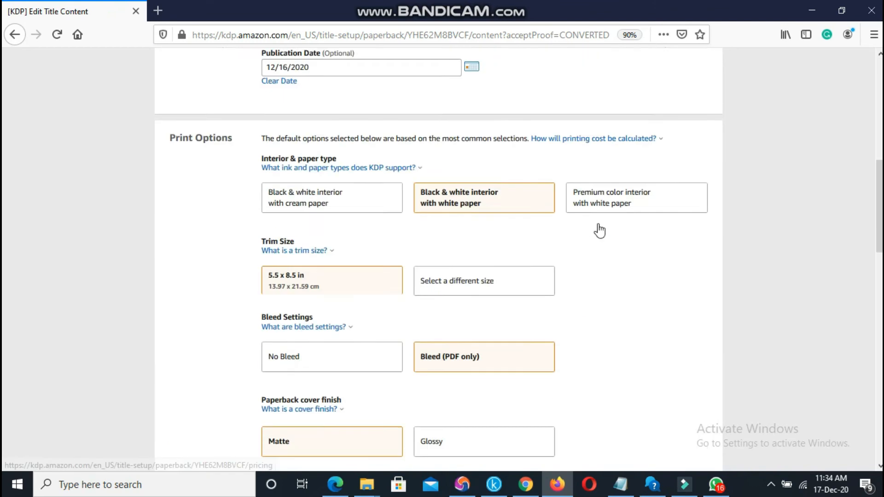
scroll(593, 238, "down", 8)
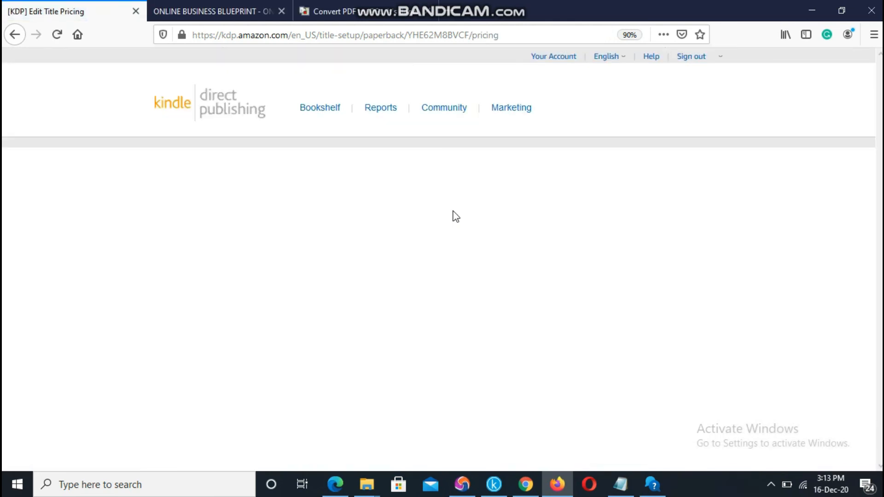
scroll(477, 279, "down", 1)
scroll(477, 278, "down", 4)
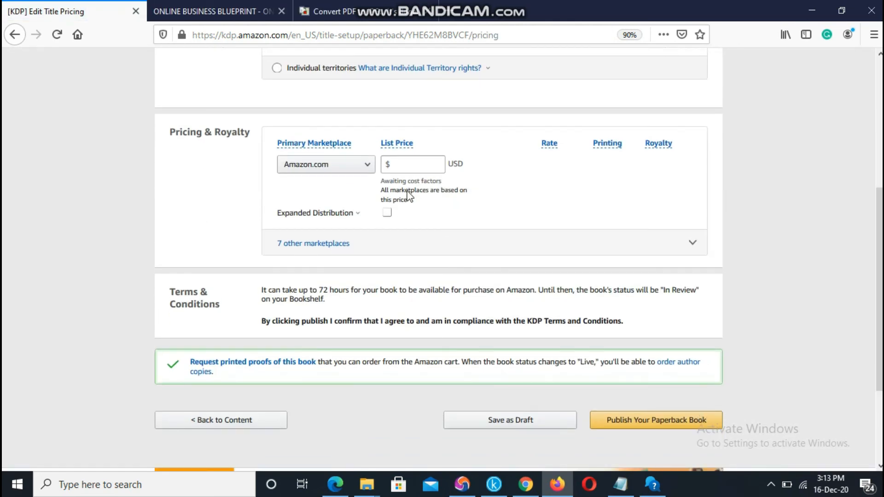
left_click(405, 164)
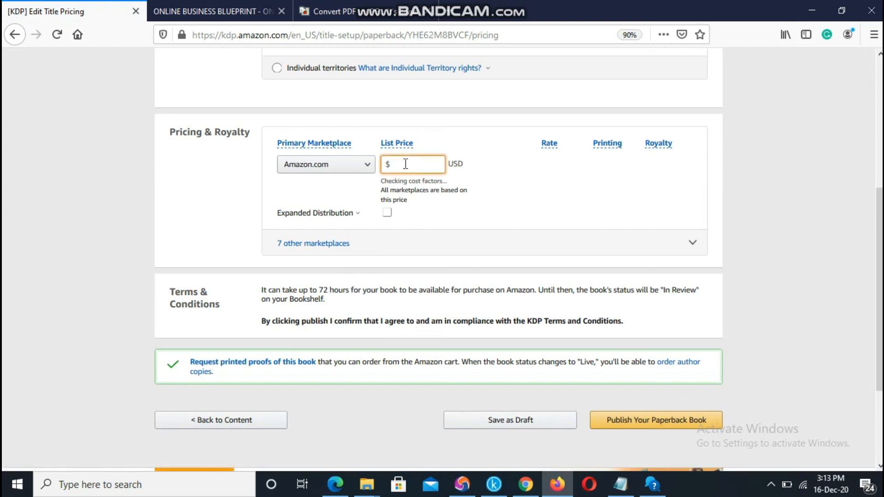
type("10.99")
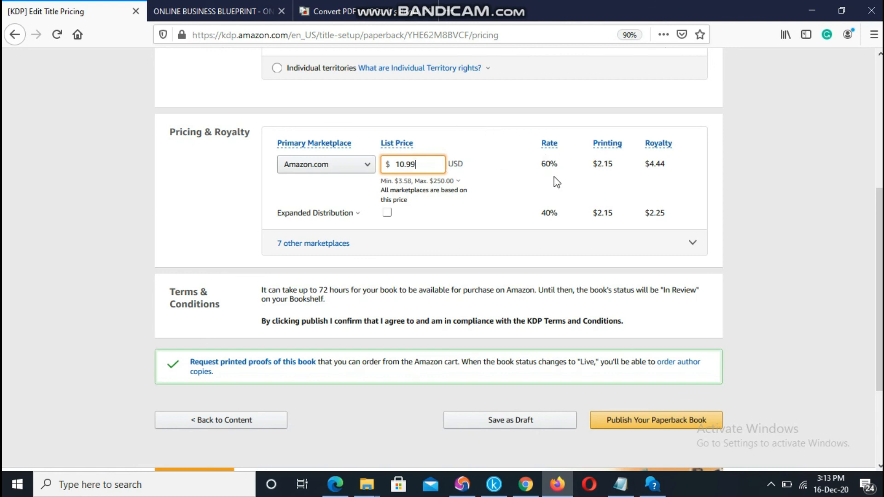
left_click(568, 169)
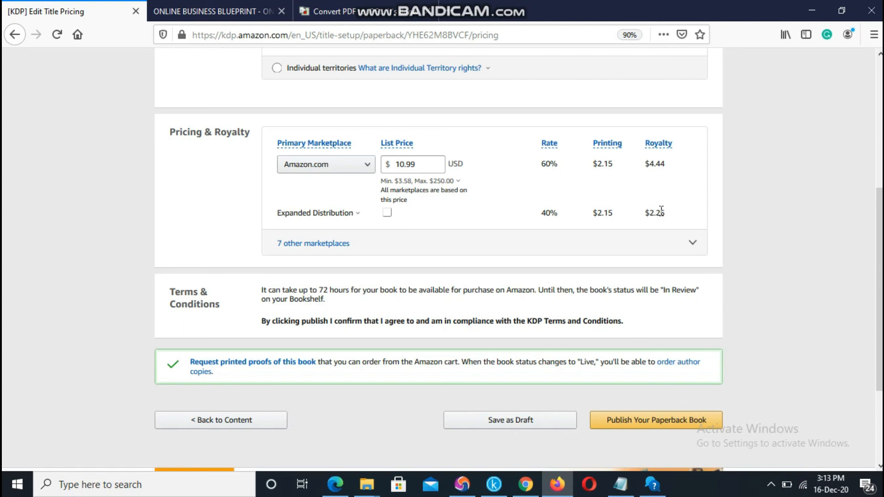
left_click(385, 214)
left_click(299, 219)
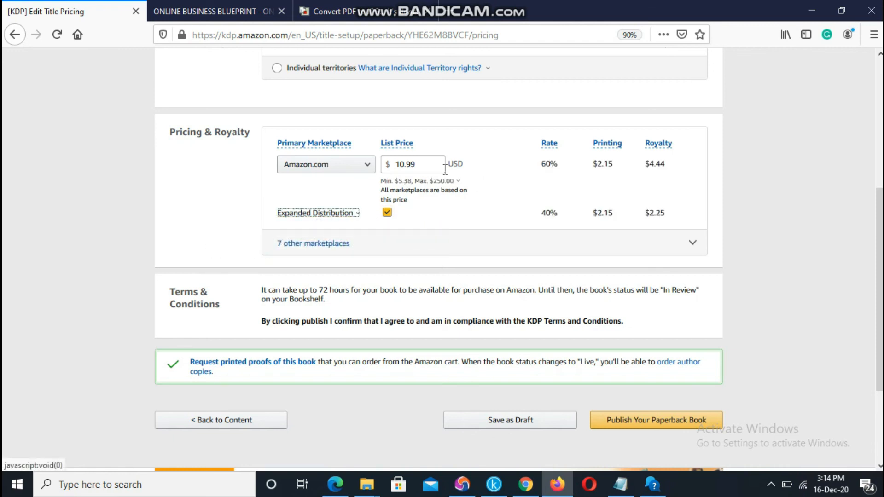
Try a list price of 11.99 USD to compare the royalty, and restore it to 10.99 USD
left_click(405, 165)
key("BackSpace")
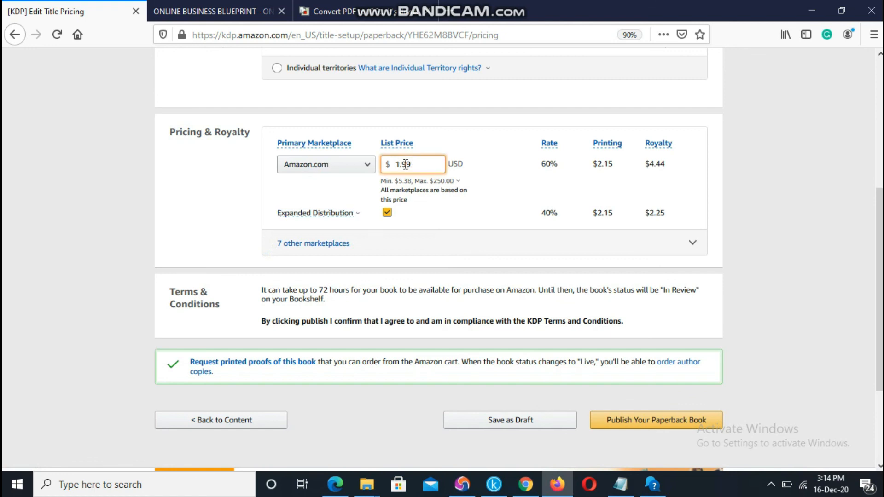
type("1")
left_click(671, 166)
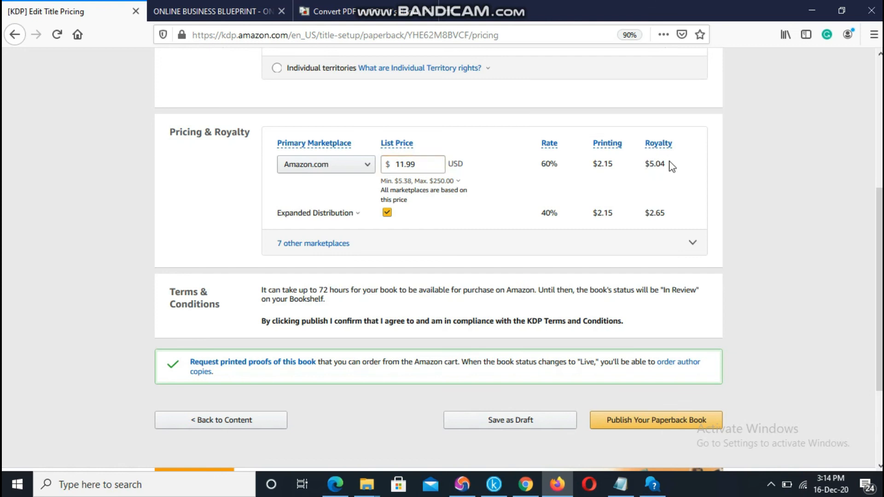
left_click(404, 164)
key("BackSpace")
type("0")
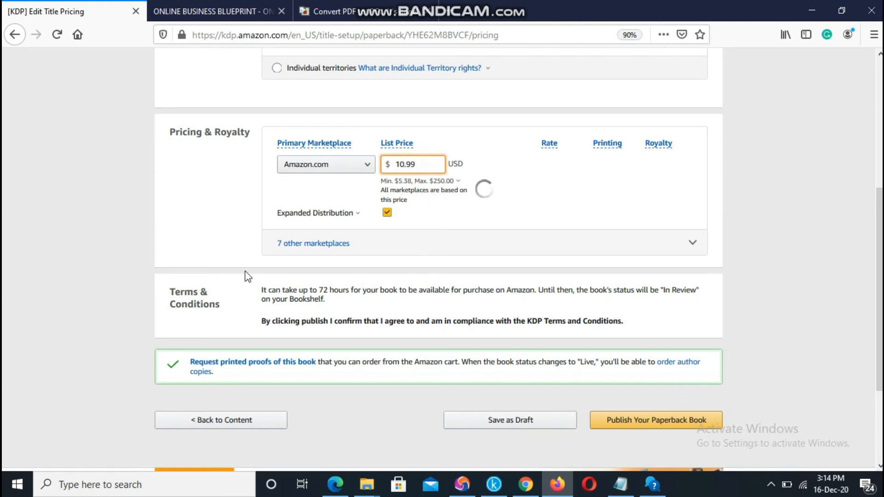
Publish the paperback book and close the submission confirmation
scroll(379, 230, "up", 1)
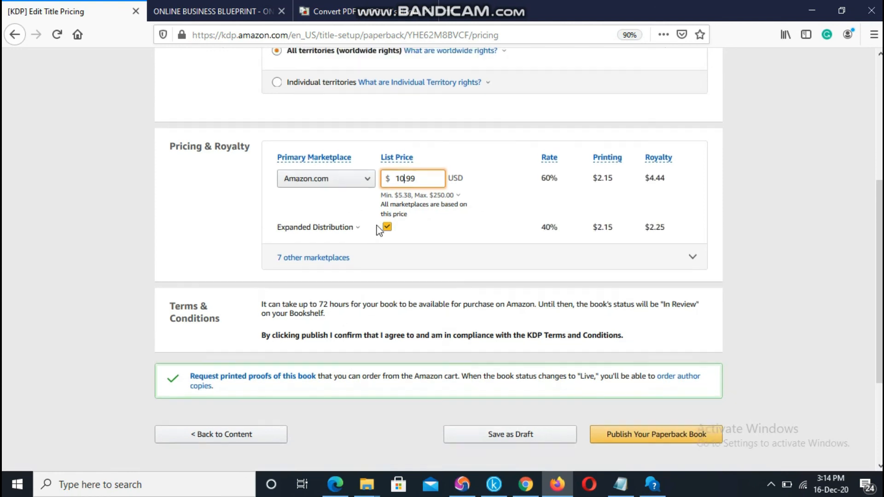
scroll(378, 230, "up", 4)
scroll(450, 286, "down", 7)
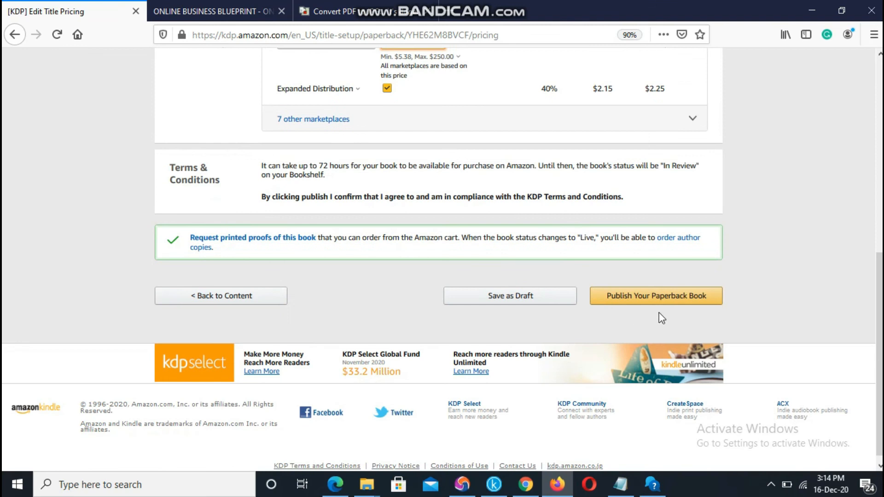
left_click(691, 300)
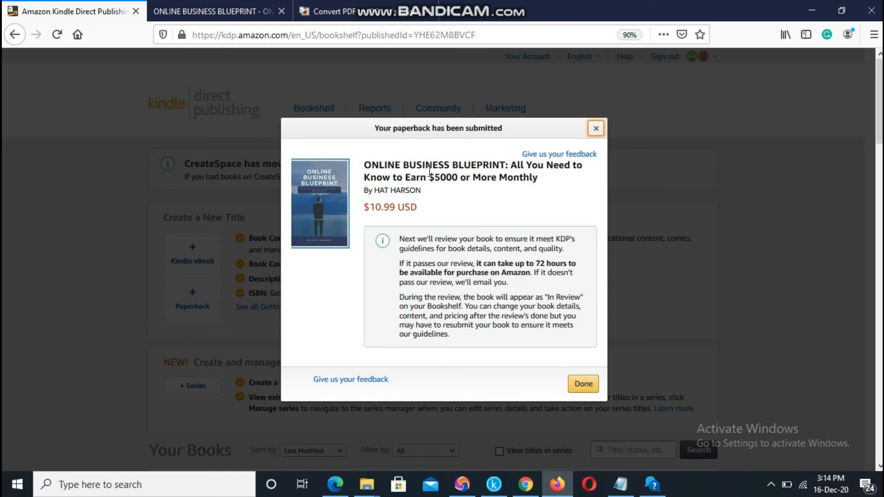
left_click(583, 390)
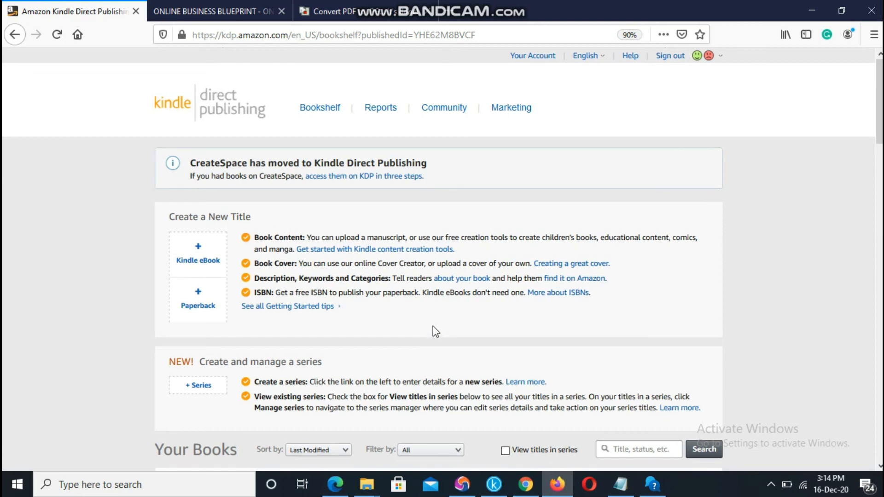
Check the publishing status details of the book's Kindle eBook and paperback editions on the Bookshelf
scroll(433, 327, "down", 2)
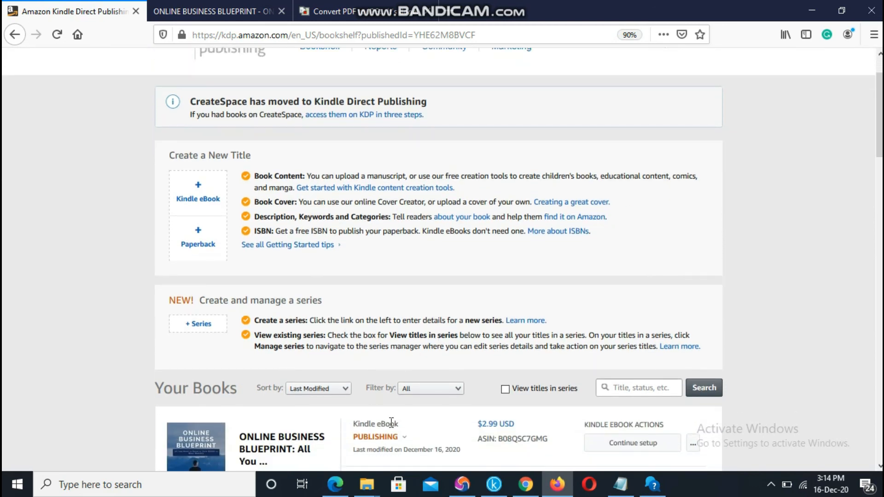
left_click(377, 437)
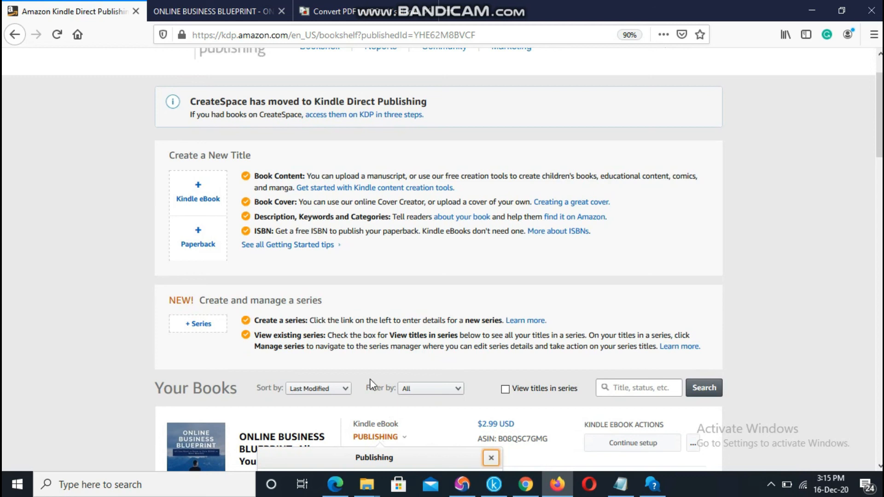
scroll(276, 446, "down", 2)
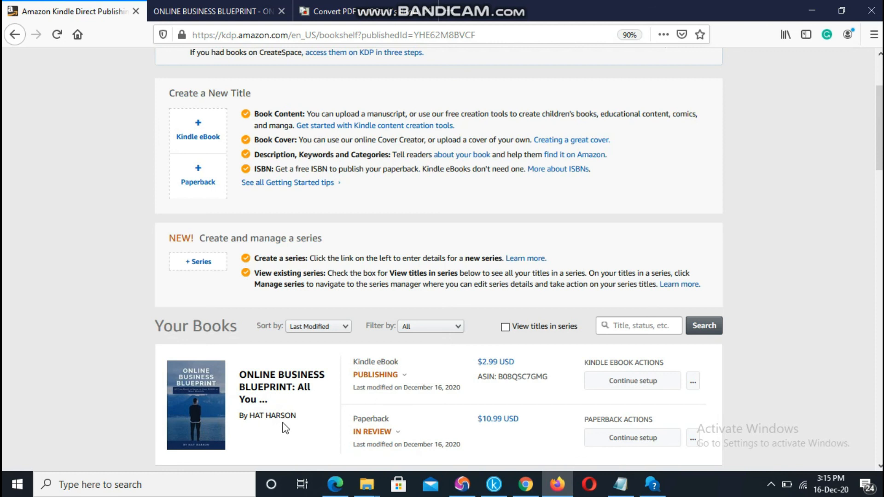
left_click(365, 433)
left_click(376, 426)
left_click(380, 376)
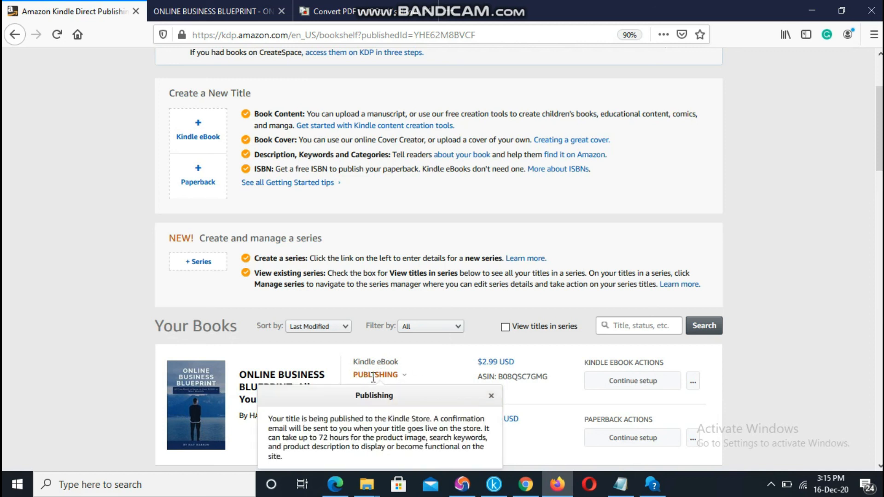
left_click(385, 373)
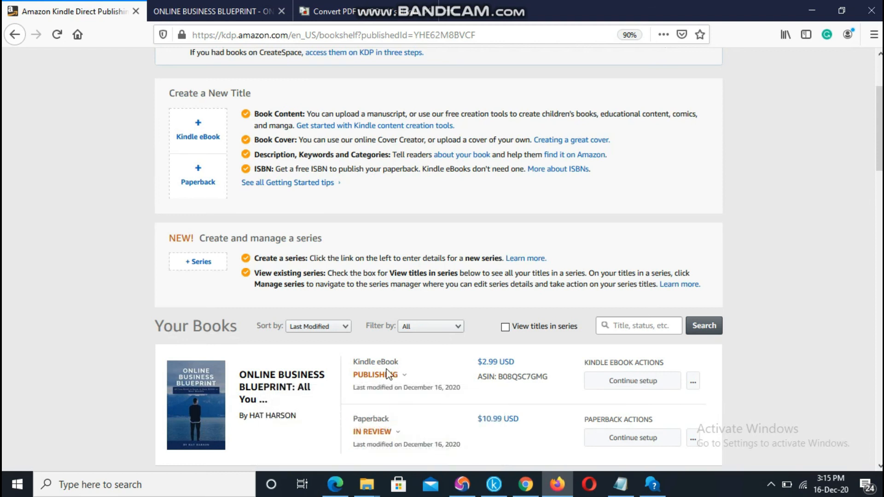
left_click(389, 374)
left_click(418, 372)
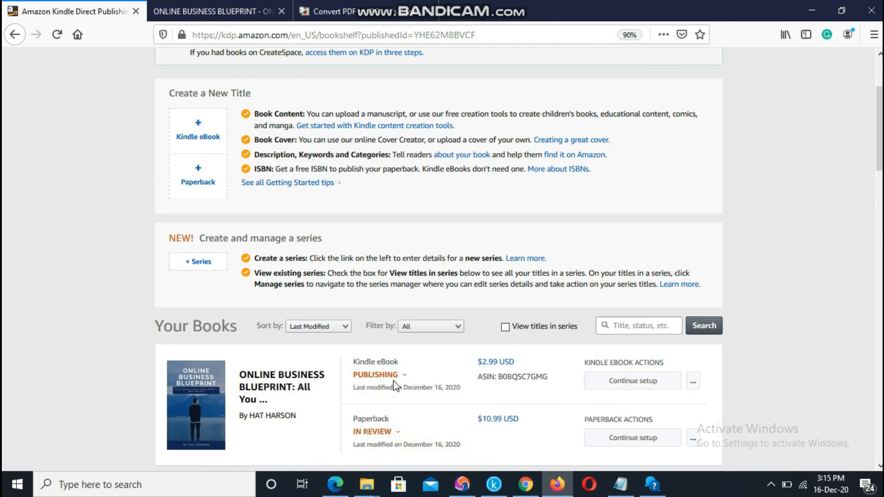